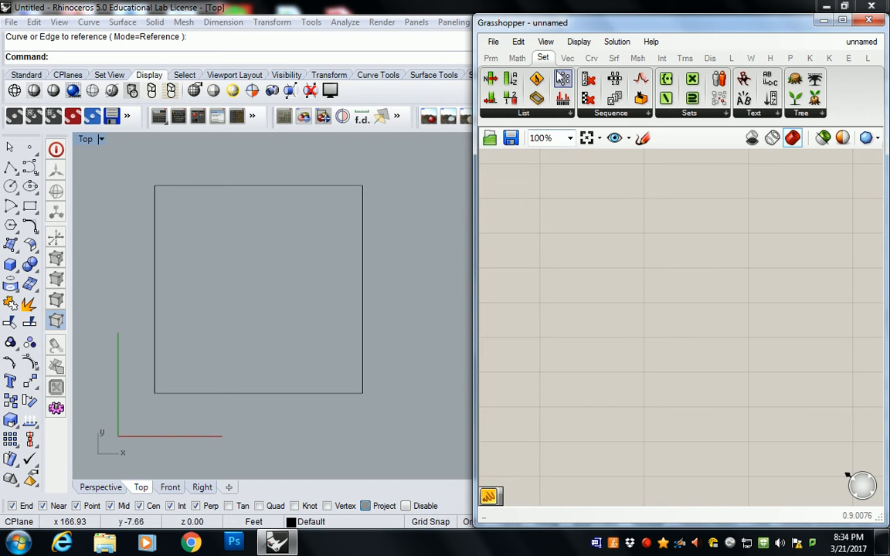
# Add a Curve parameter to the Grasshopper canvas and reference the square from the Rhino viewport as its single curve
pyautogui.click(495, 60)
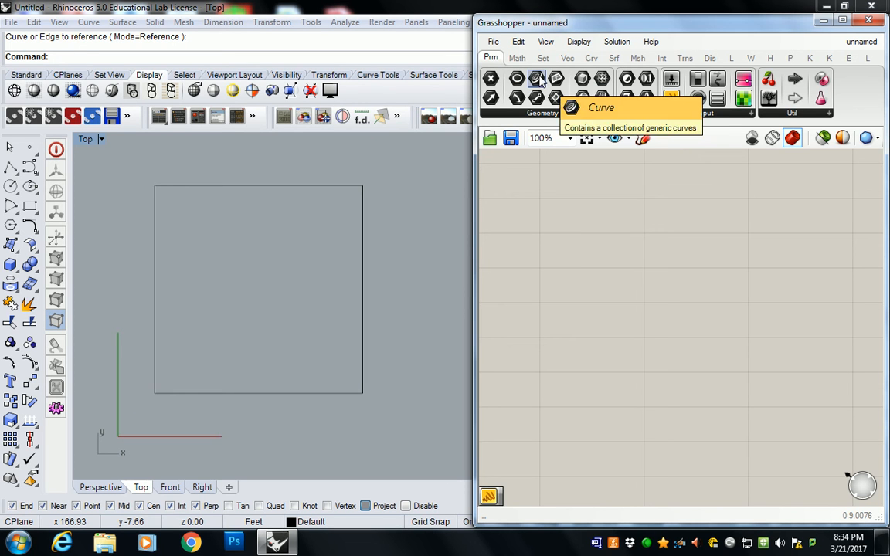
pyautogui.moveTo(539, 80); pyautogui.dragTo(565, 219)
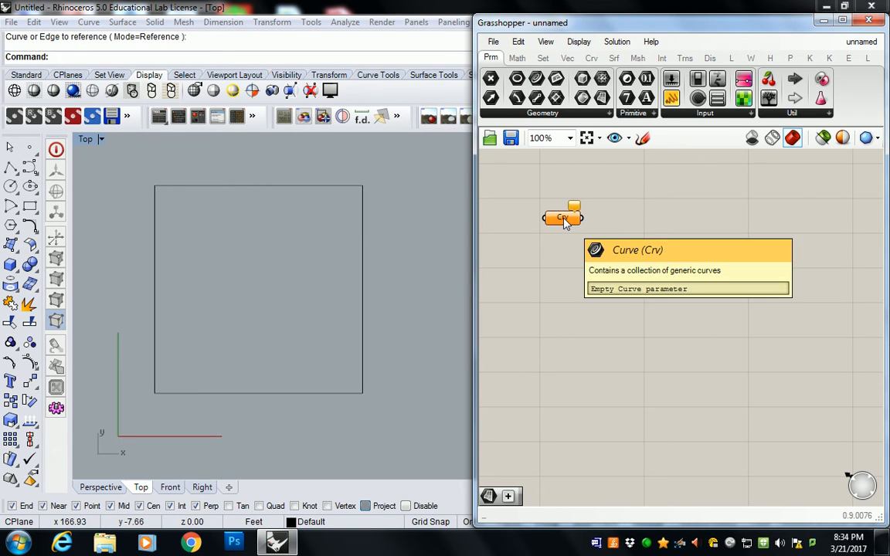
pyautogui.rightClick(565, 220)
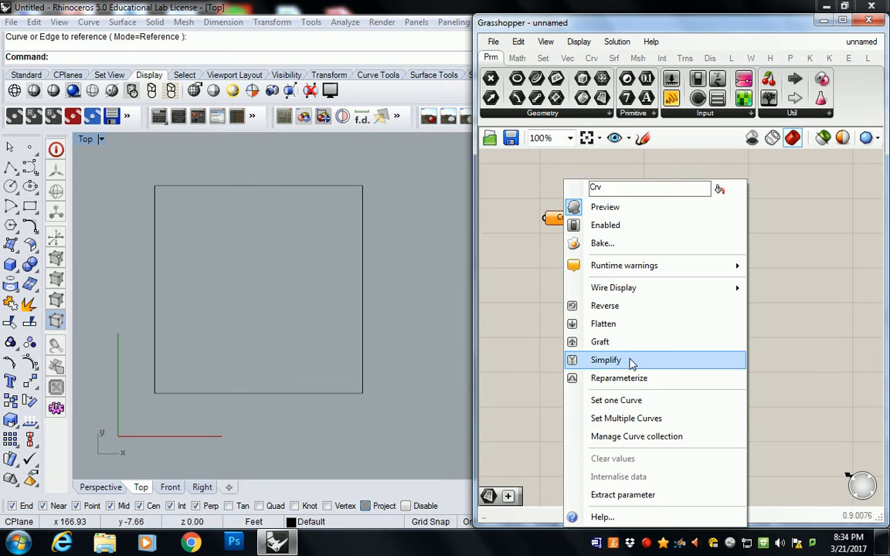
pyautogui.click(622, 400)
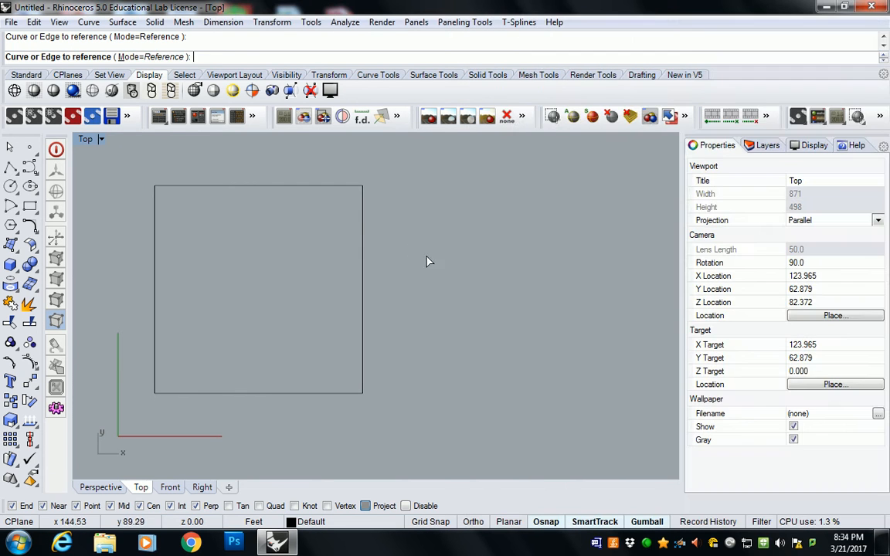
pyautogui.click(363, 220)
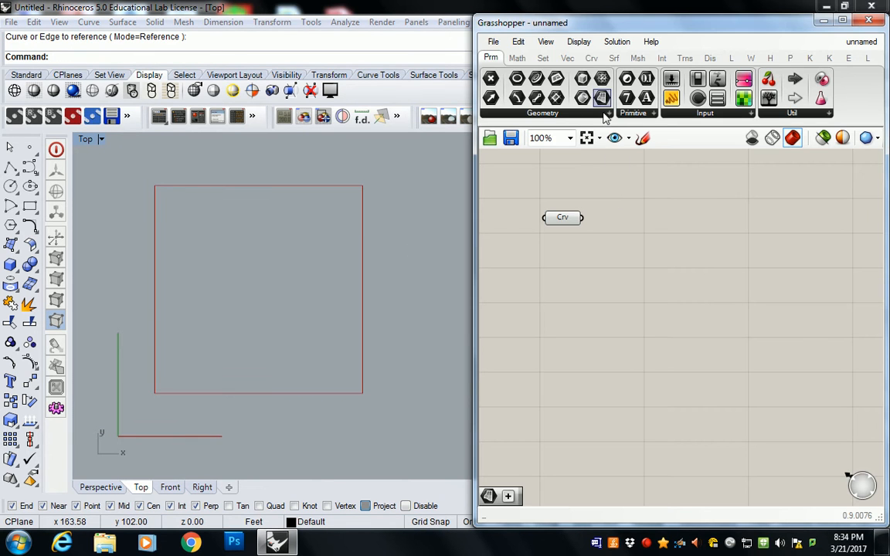
# Add a Surface parameter beside the Curve parameter and feed the curve into it
pyautogui.moveTo(602, 97); pyautogui.dragTo(637, 224)
pyautogui.moveTo(584, 218); pyautogui.dragTo(618, 222)
pyautogui.click(646, 177)
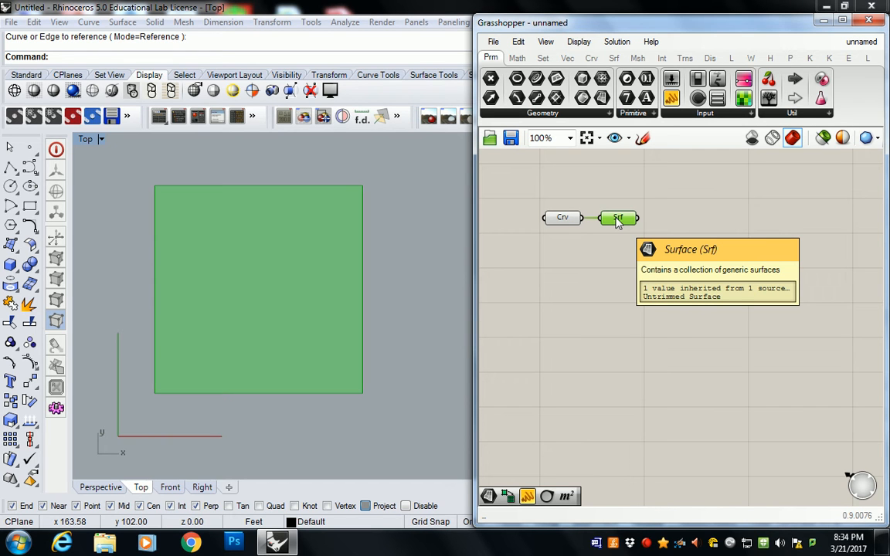
pyautogui.click(622, 163)
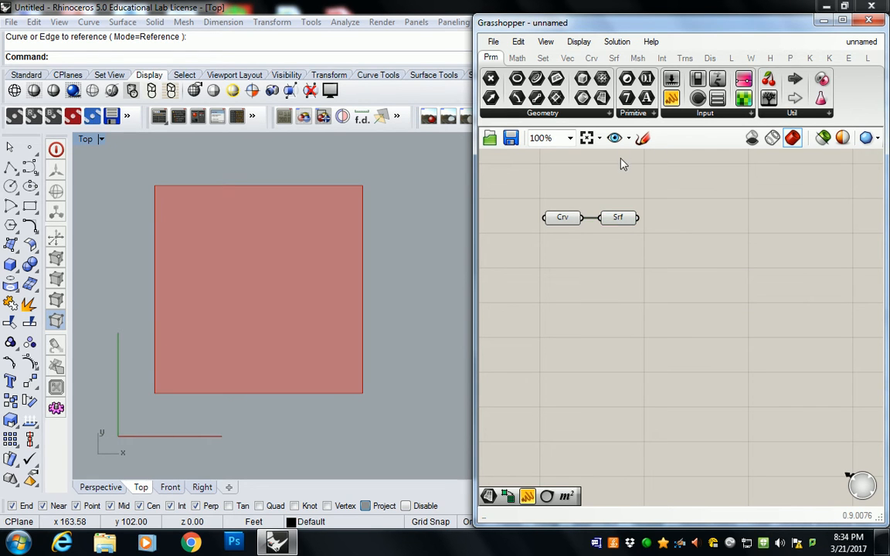
# Add a Divide Surface component and connect the Surface parameter to its S input
pyautogui.click(614, 57)
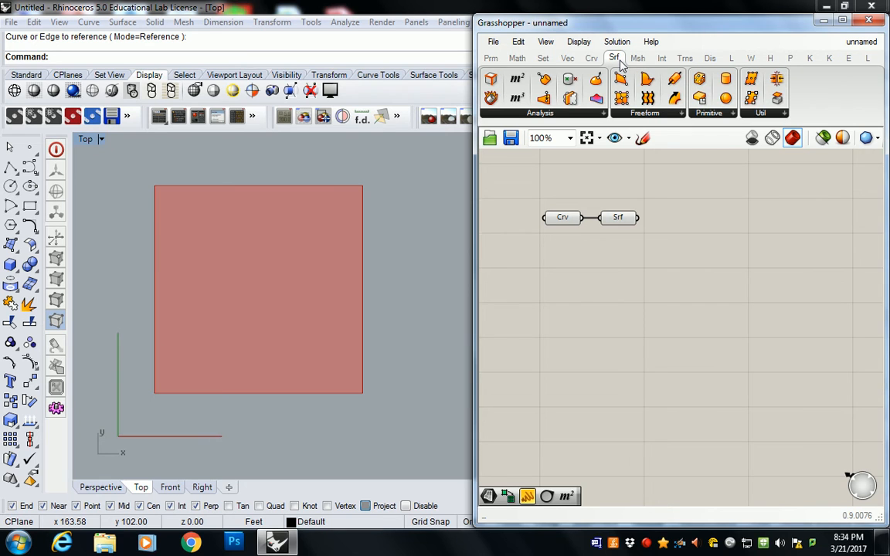
pyautogui.click(761, 114)
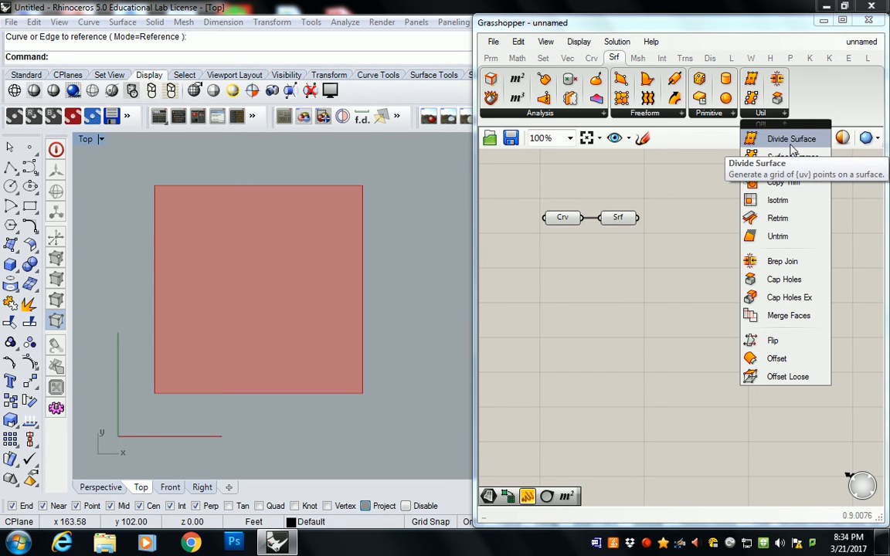
pyautogui.moveTo(791, 140); pyautogui.dragTo(683, 238)
pyautogui.moveTo(639, 217); pyautogui.dragTo(675, 224)
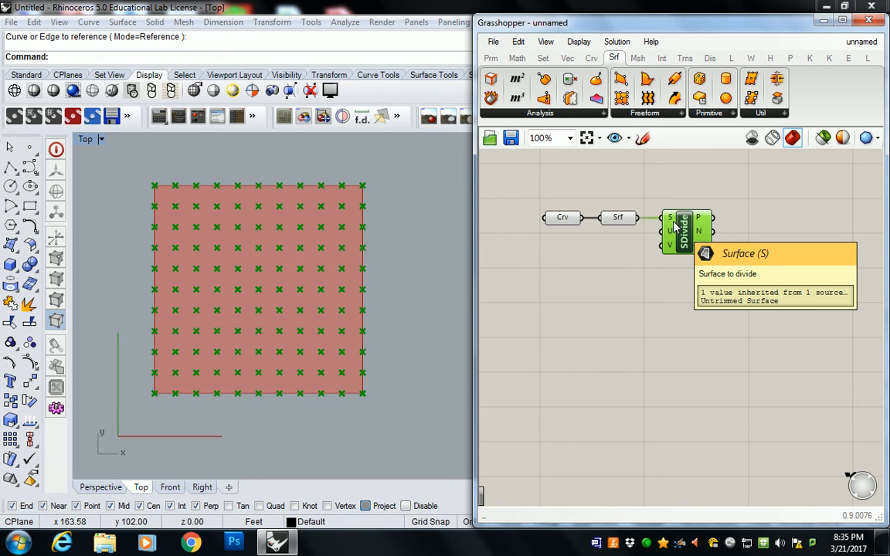
# Create two number sliders ranging from 0 to 20 below the Curve and Surface parameters
pyautogui.doubleClick(607, 246)
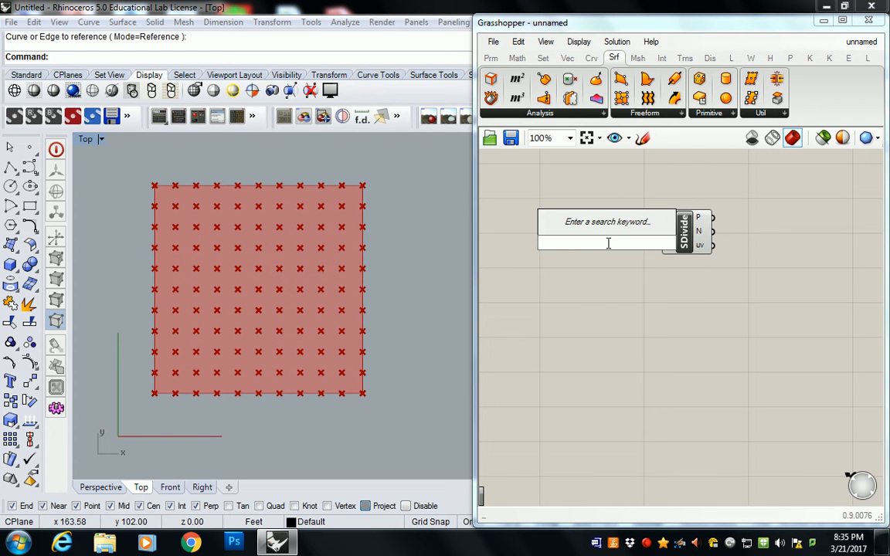
pyautogui.write('0<20')
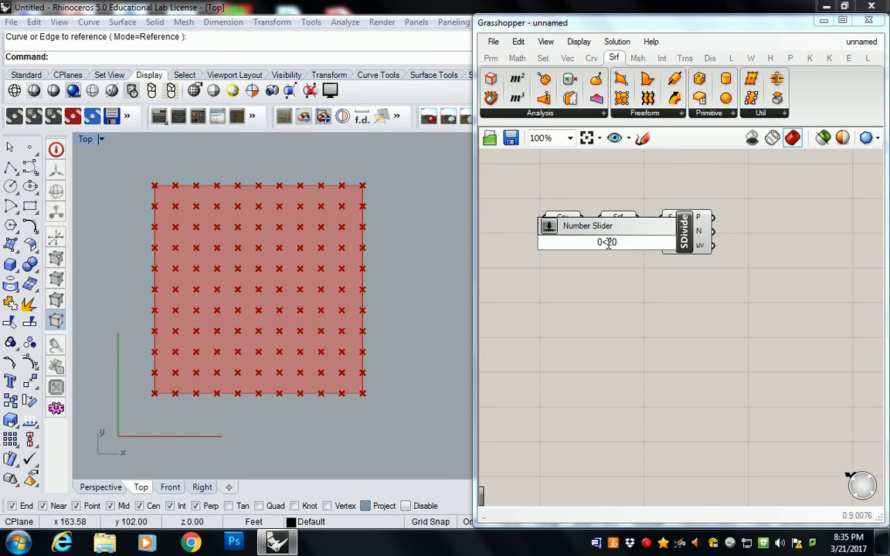
pyautogui.press('Return')
pyautogui.moveTo(615, 249); pyautogui.dragTo(592, 266)
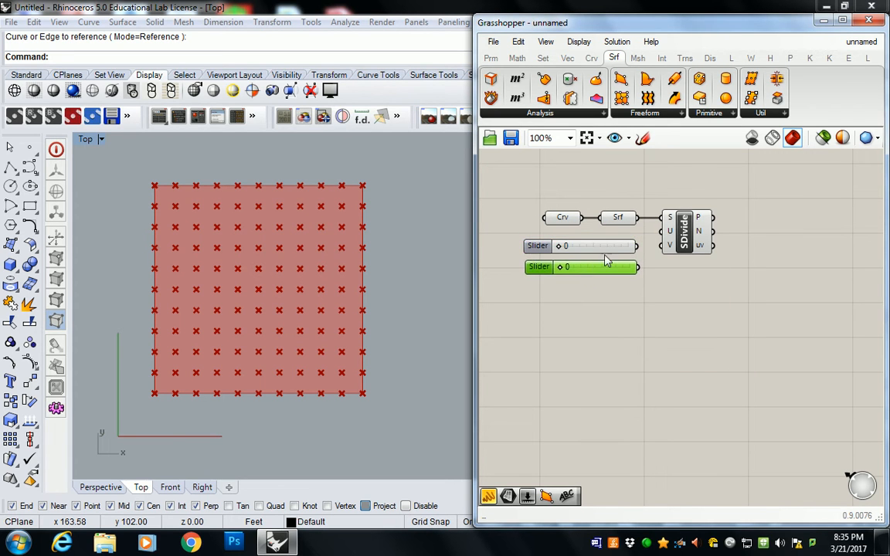
# Connect the two sliders to the U and V inputs of Divide Surface and set both to 18
pyautogui.moveTo(639, 246); pyautogui.dragTo(662, 231)
pyautogui.moveTo(638, 266); pyautogui.dragTo(669, 245)
pyautogui.moveTo(571, 246); pyautogui.dragTo(630, 245)
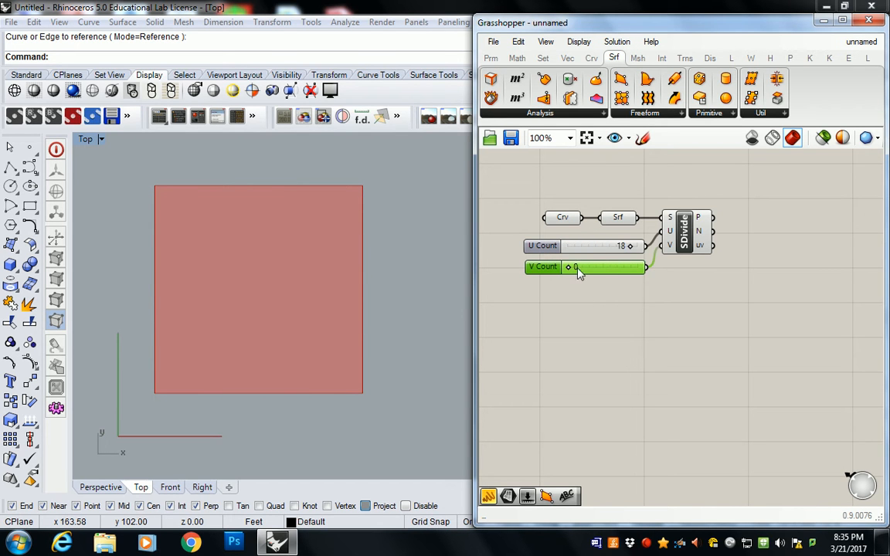
pyautogui.moveTo(572, 266); pyautogui.dragTo(635, 267)
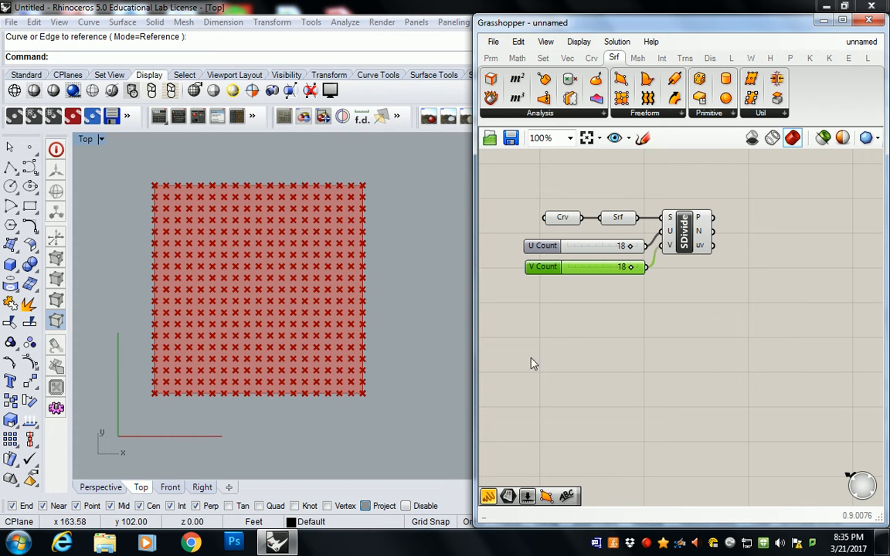
# Turn off the preview of all components on the canvas
pyautogui.moveTo(777, 177); pyautogui.dragTo(513, 308)
pyautogui.middleClick(648, 225)
pyautogui.click(690, 182)
pyautogui.click(686, 197)
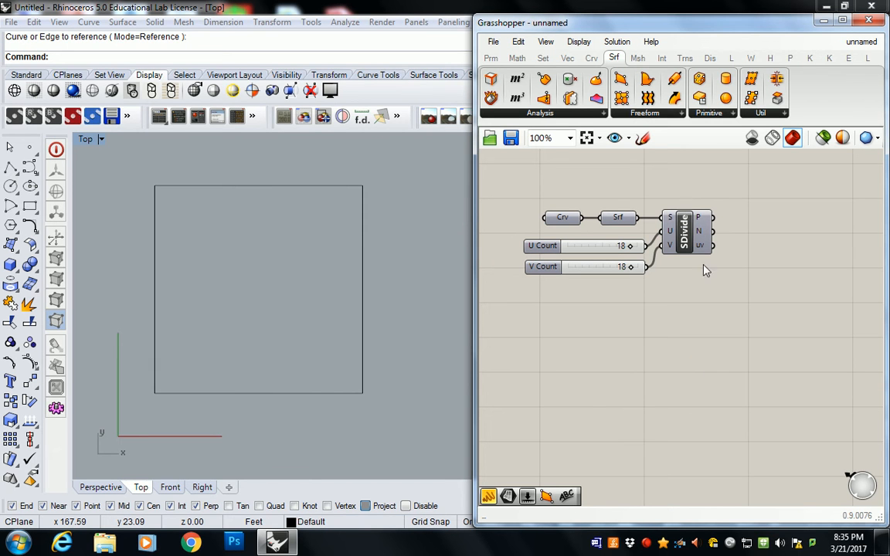
pyautogui.click(646, 543)
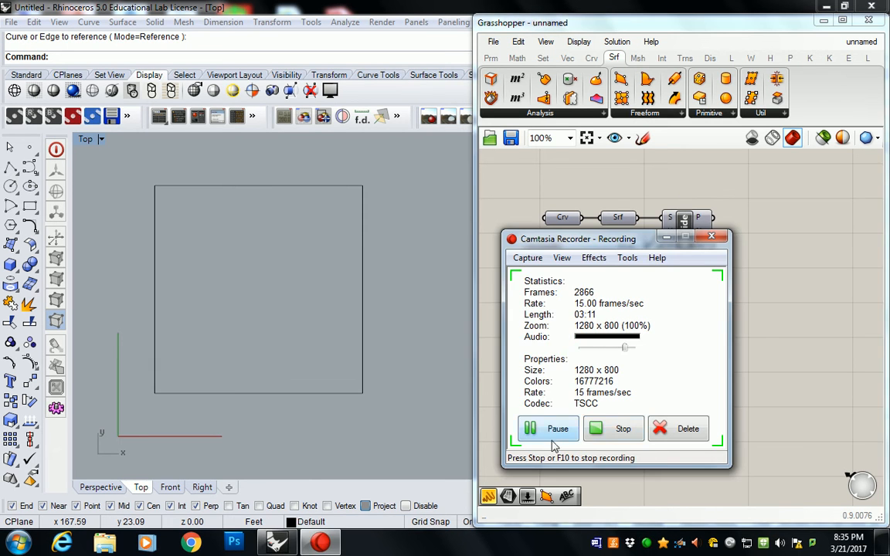
pyautogui.click(541, 428)
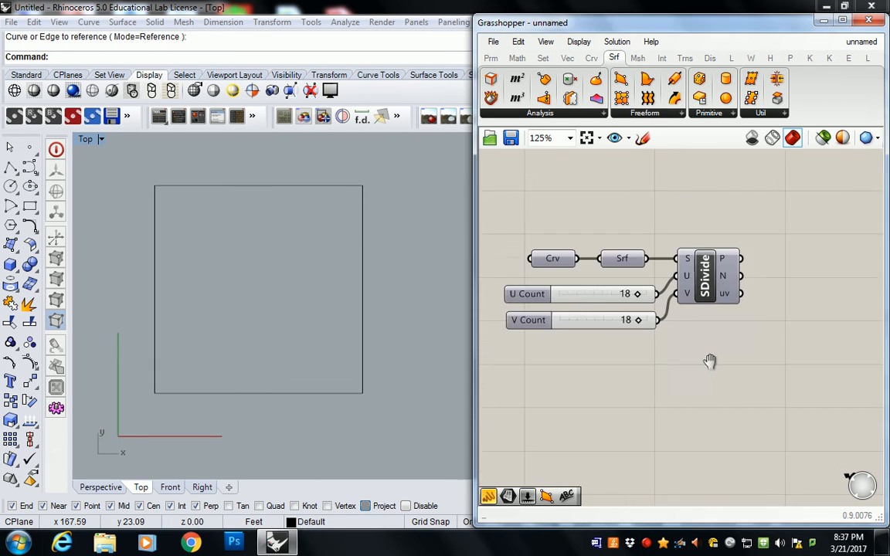
pyautogui.moveTo(710, 362); pyautogui.dragTo(692, 350, button='right')
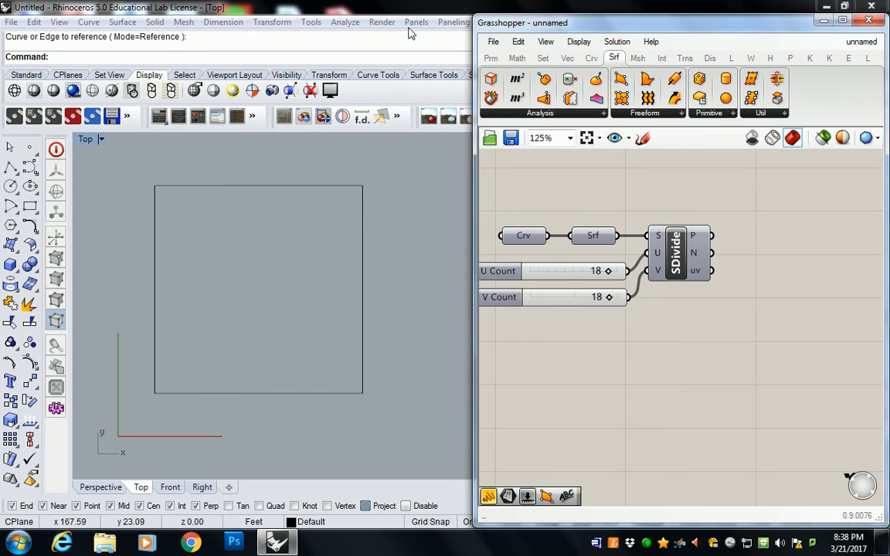
# Draw a closed freeform control-point curve with a concave upper-right side inside the square in the Rhino Top view
pyautogui.click(230, 252)
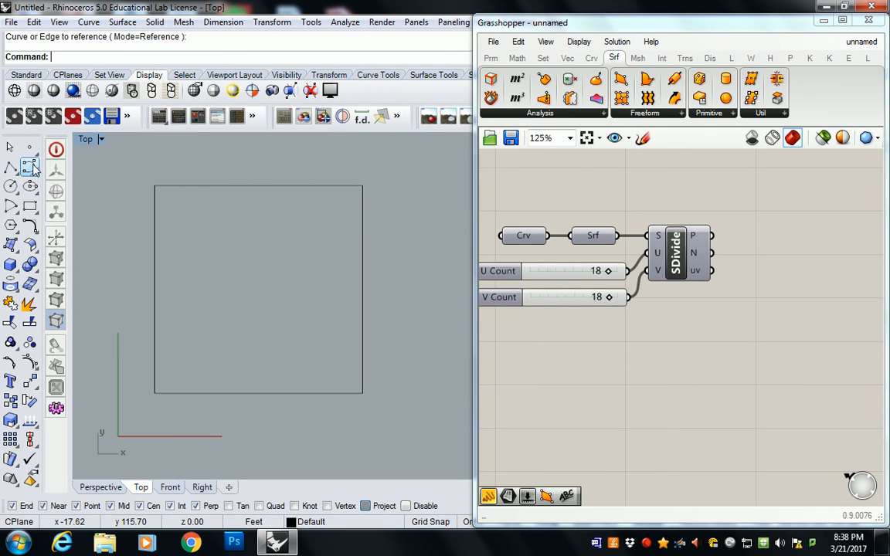
pyautogui.click(31, 168)
pyautogui.click(200, 269)
pyautogui.click(205, 226)
pyautogui.click(249, 209)
pyautogui.click(282, 232)
pyautogui.click(247, 272)
pyautogui.click(256, 299)
pyautogui.click(306, 273)
pyautogui.click(334, 278)
pyautogui.click(347, 329)
pyautogui.click(293, 369)
pyautogui.click(226, 359)
pyautogui.click(201, 339)
pyautogui.click(221, 323)
pyautogui.click(209, 300)
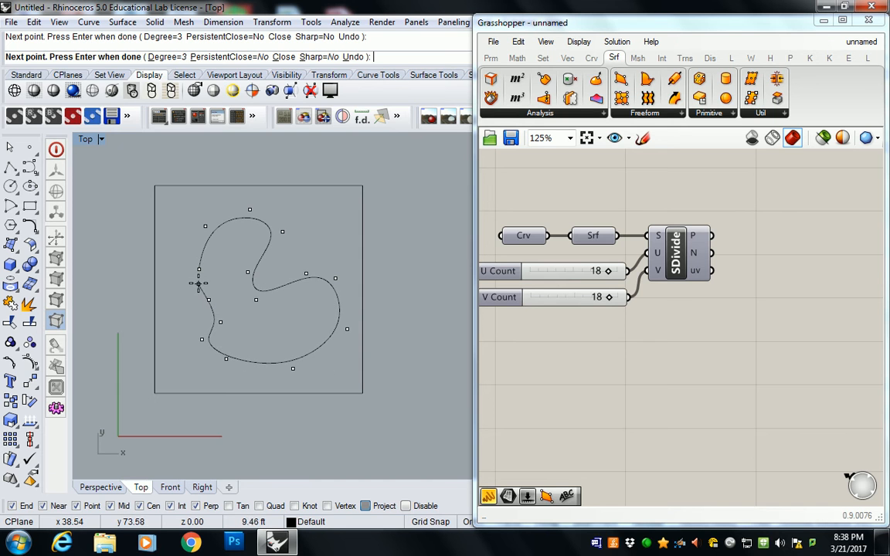
pyautogui.click(199, 270)
# Add a Point In Curve component to the right of Divide Surface on the Grasshopper canvas
pyautogui.moveTo(280, 265); pyautogui.dragTo(246, 250, button='right')
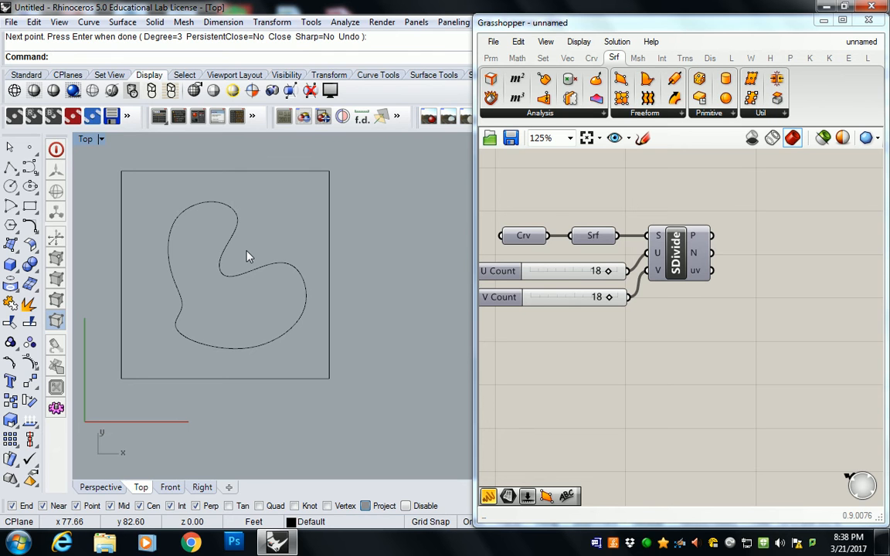
pyautogui.moveTo(666, 210); pyautogui.dragTo(751, 220, button='right')
pyautogui.moveTo(318, 221); pyautogui.dragTo(323, 215, button='right')
pyautogui.moveTo(769, 228); pyautogui.dragTo(709, 245, button='right')
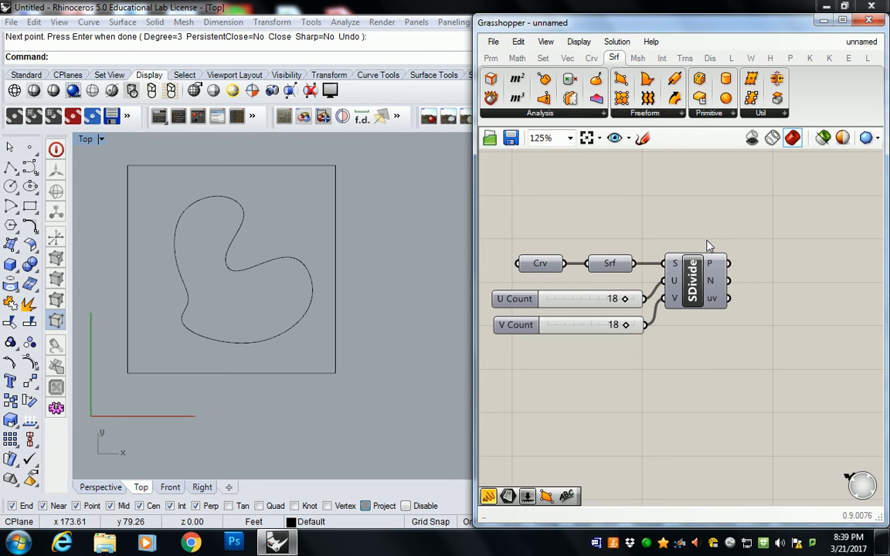
pyautogui.click(702, 265)
pyautogui.moveTo(731, 243); pyautogui.dragTo(659, 247, button='right')
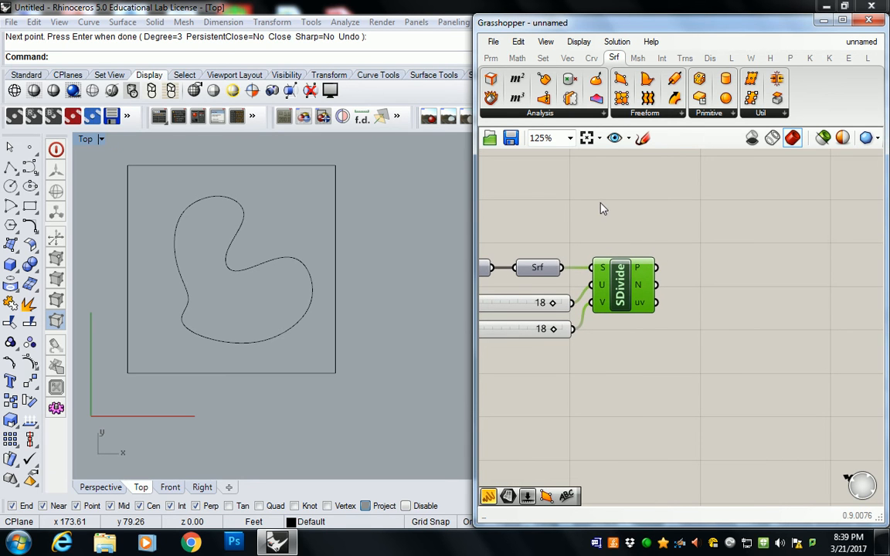
pyautogui.click(567, 58)
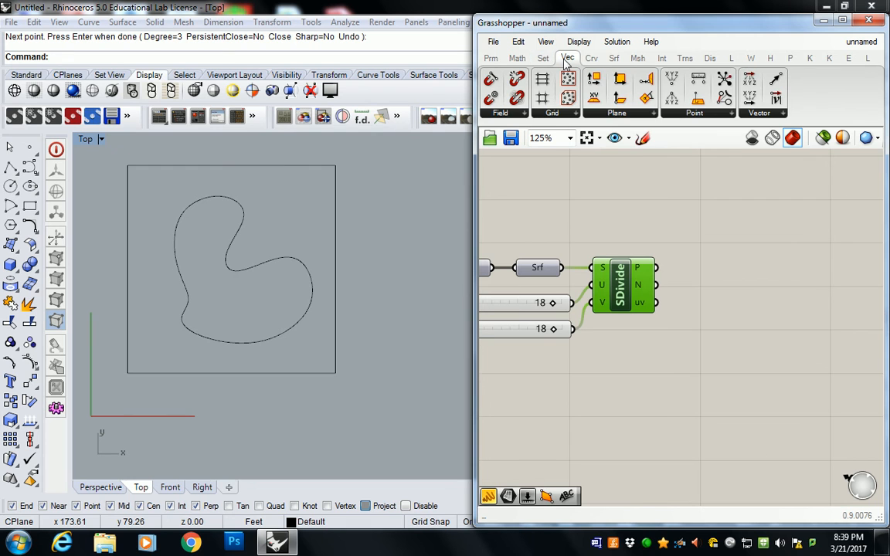
pyautogui.click(591, 58)
pyautogui.click(591, 114)
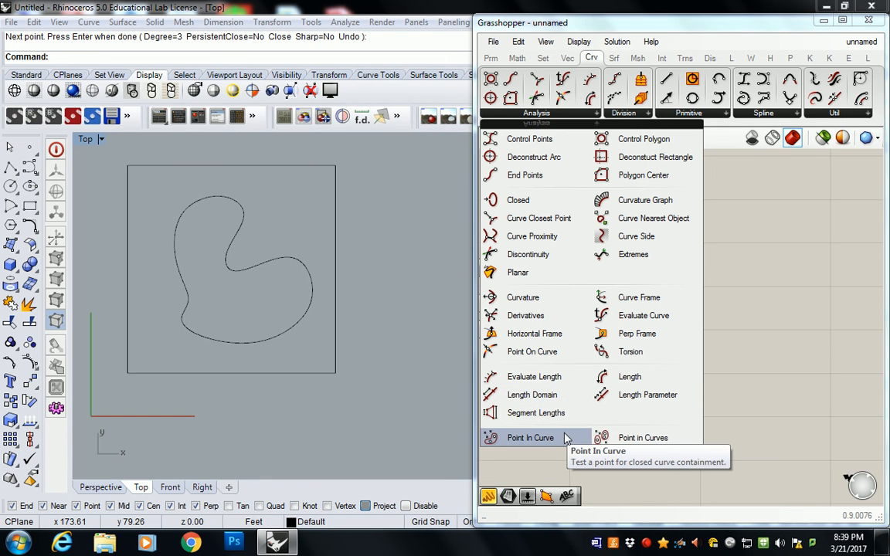
pyautogui.moveTo(532, 439); pyautogui.dragTo(730, 293)
# Group the Point In Curve component and label the group "Crv > Analysis"
pyautogui.hotkey('ctrl', 'g')
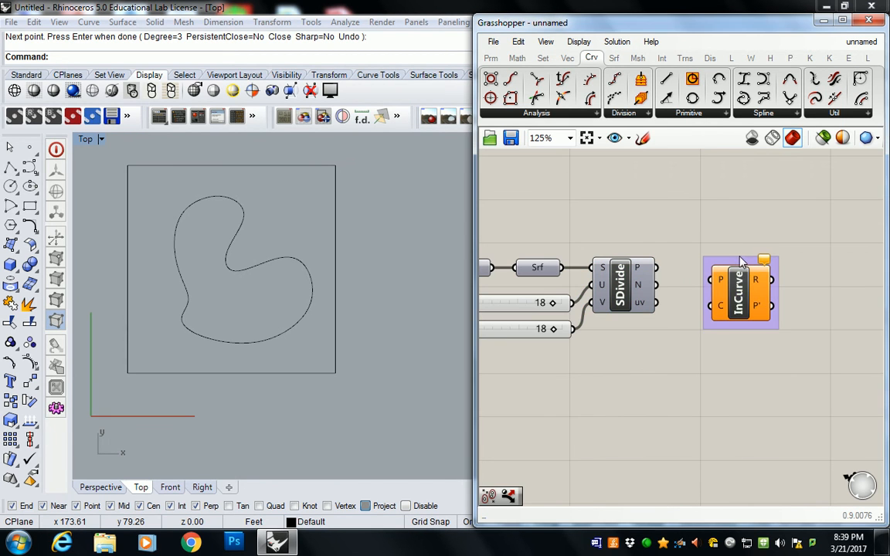
pyautogui.rightClick(742, 263)
pyautogui.write('Crv ')
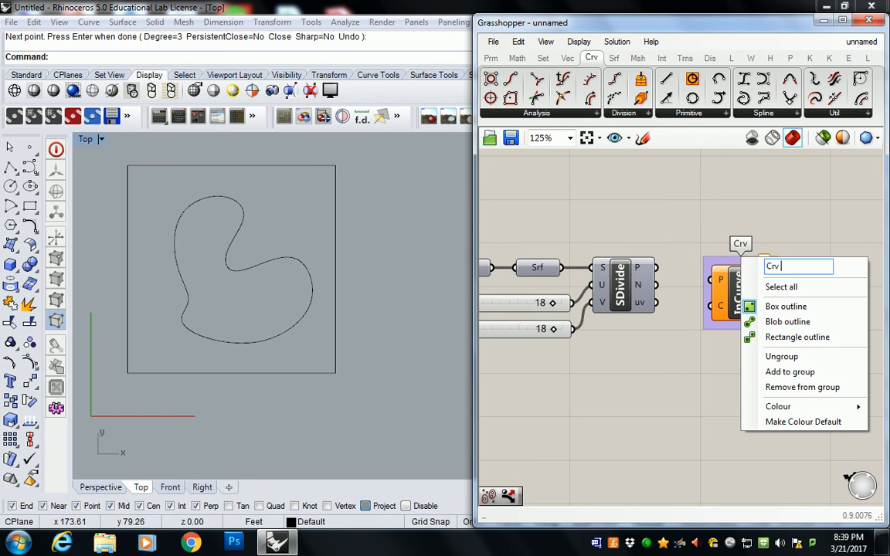
pyautogui.write('> Analys')
pyautogui.press('BackSpace')
pyautogui.press('BackSpace')
pyautogui.write('ysis')
pyautogui.press('Return')
# Connect the division points of Divide Surface to the P input of Point In Curve and move that component further right
pyautogui.moveTo(805, 247); pyautogui.dragTo(762, 238, button='right')
pyautogui.moveTo(690, 280); pyautogui.dragTo(708, 284)
pyautogui.click(659, 270)
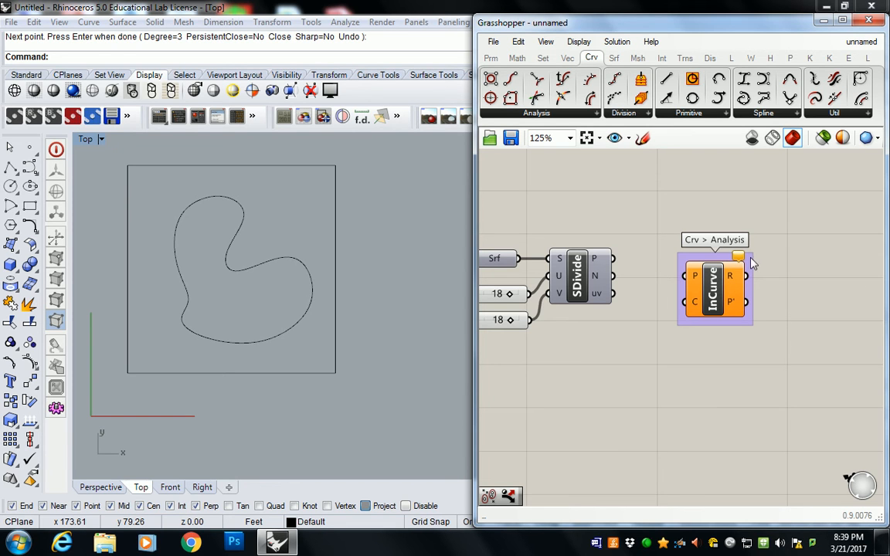
pyautogui.moveTo(715, 284)
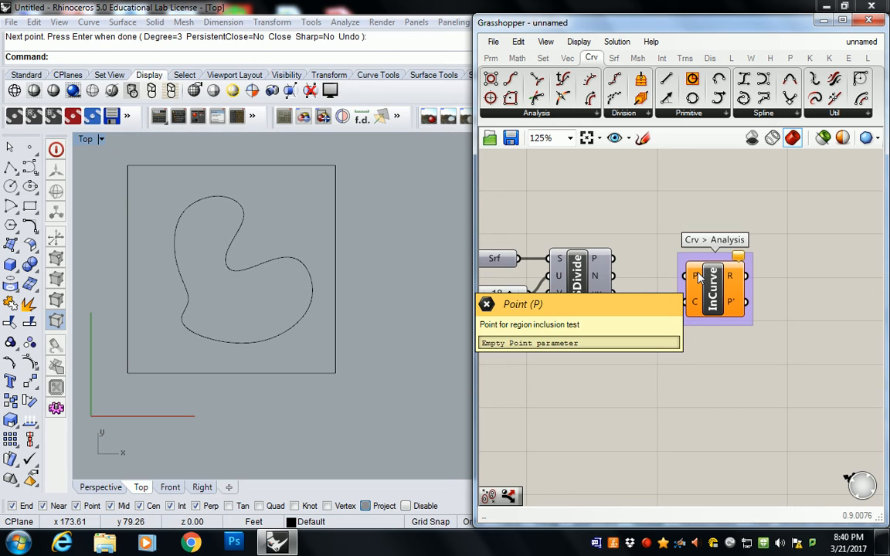
pyautogui.moveTo(694, 303)
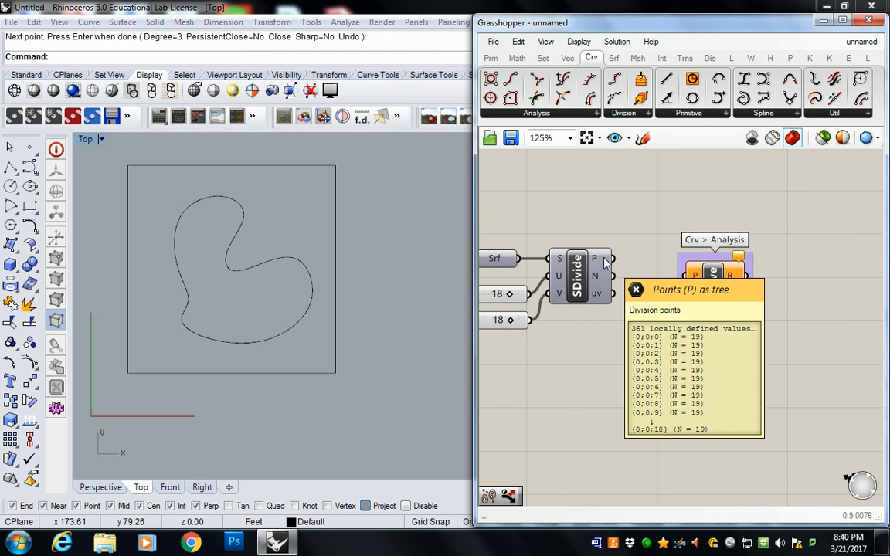
pyautogui.moveTo(621, 263); pyautogui.dragTo(690, 275)
pyautogui.moveTo(724, 292); pyautogui.dragTo(757, 275)
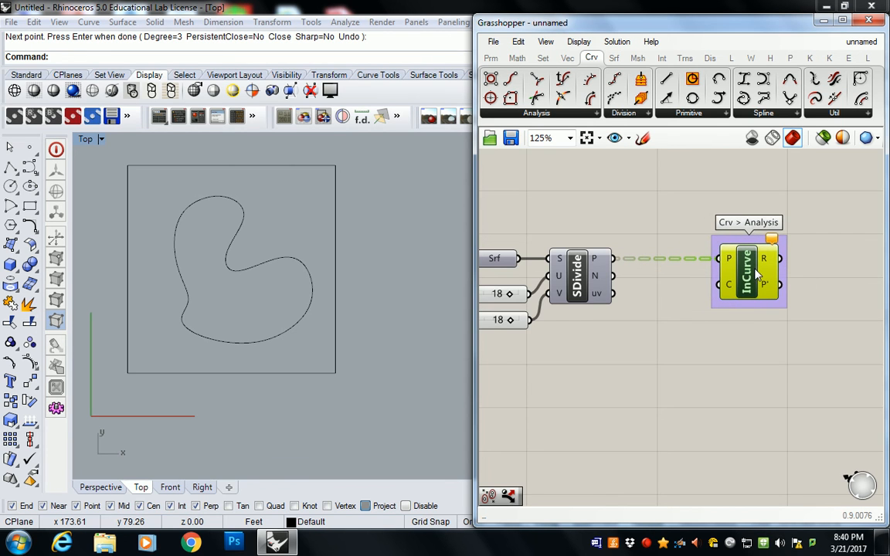
# Add a second Curve parameter below Divide Surface and reference the closed freeform curve from Rhino in it
pyautogui.scroll(-1, 710, 278)
pyautogui.moveTo(655, 271); pyautogui.dragTo(684, 271, button='right')
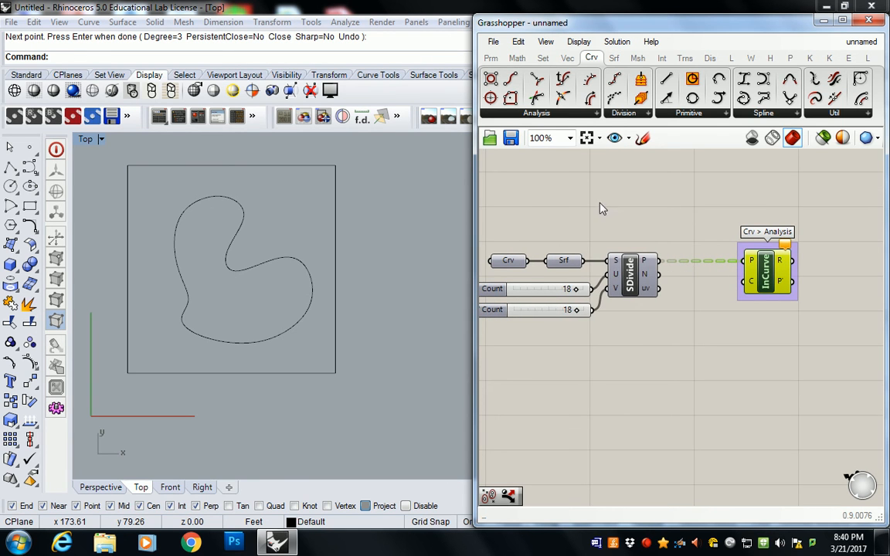
pyautogui.click(491, 59)
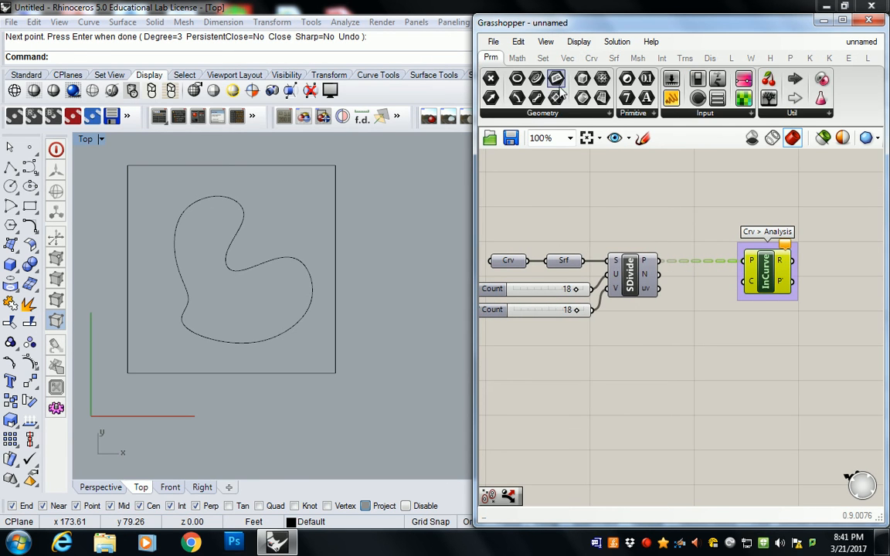
pyautogui.moveTo(495, 84); pyautogui.dragTo(665, 324)
pyautogui.rightClick(666, 321)
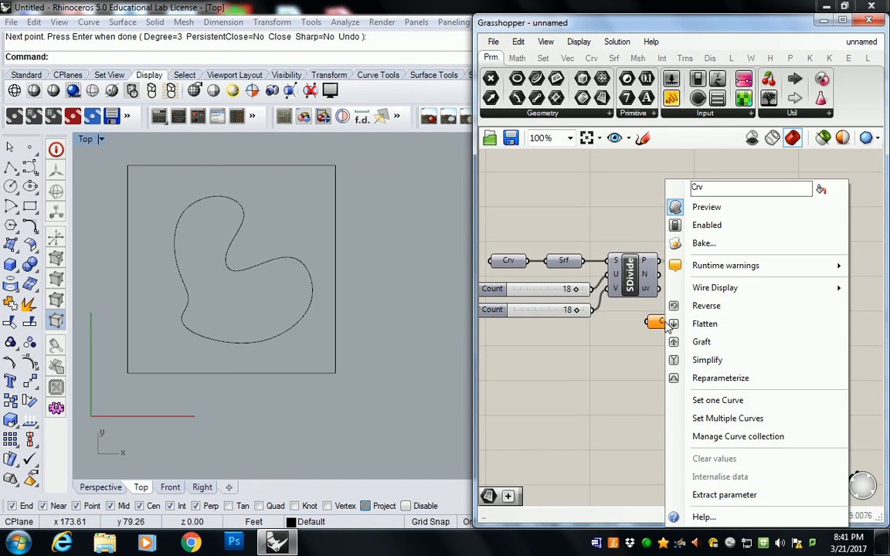
pyautogui.click(718, 400)
pyautogui.click(301, 264)
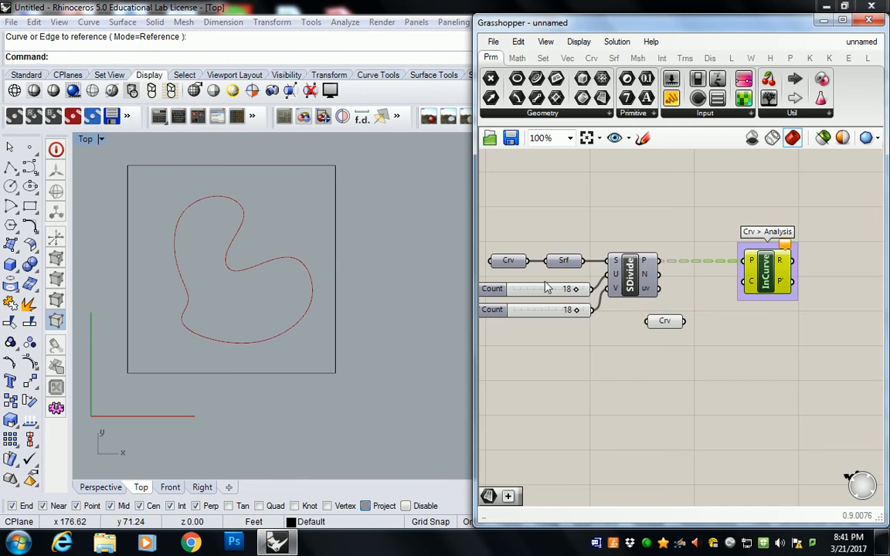
# Connect the freeform Curve parameter to the C input of Point In Curve and place it just beside that input
pyautogui.moveTo(666, 327); pyautogui.dragTo(743, 283)
pyautogui.click(769, 287)
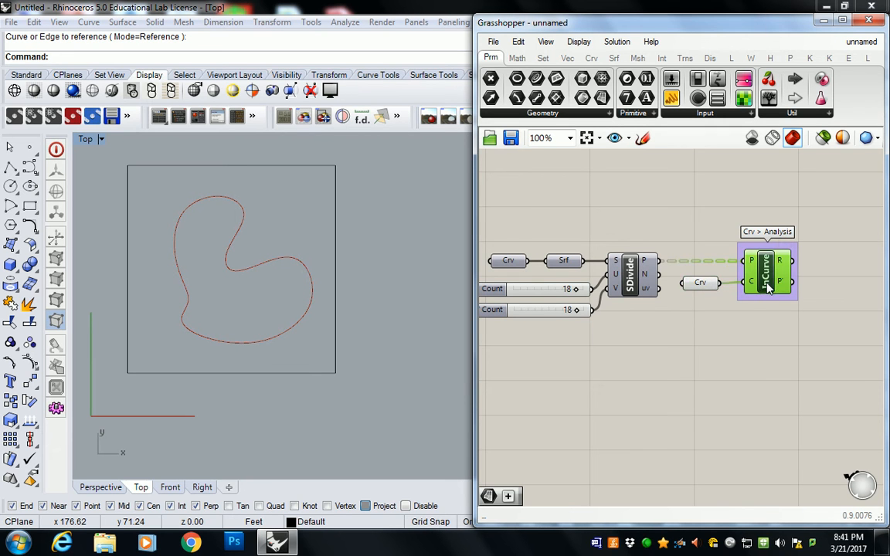
pyautogui.click(731, 205)
# Add a panel beside Point In Curve, connect the R output to it and stretch it taller
pyautogui.moveTo(766, 266); pyautogui.dragTo(655, 261, button='right')
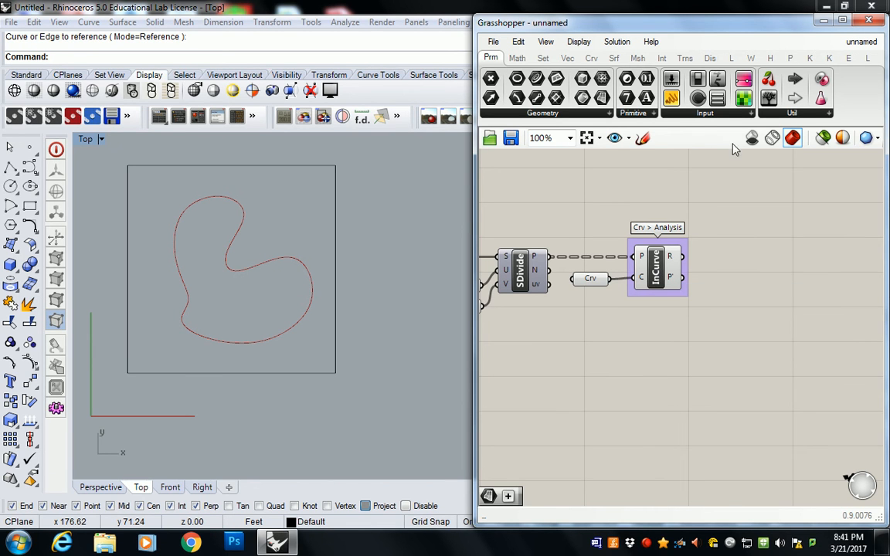
pyautogui.click(674, 98)
pyautogui.click(731, 237)
pyautogui.moveTo(720, 236); pyautogui.dragTo(763, 249)
pyautogui.moveTo(683, 257); pyautogui.dragTo(726, 252)
pyautogui.moveTo(769, 286); pyautogui.dragTo(767, 433)
pyautogui.scroll(-3, 731, 303)
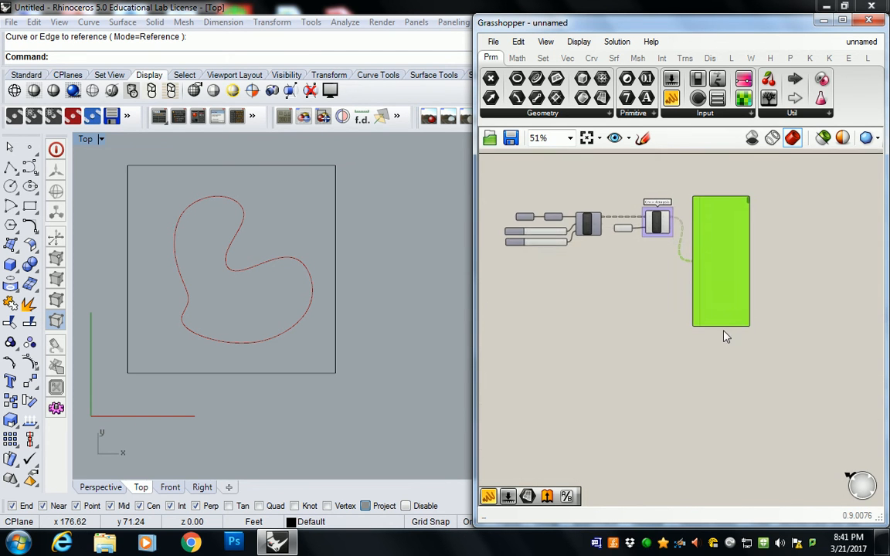
pyautogui.scroll(3, 727, 333)
pyautogui.moveTo(726, 327); pyautogui.dragTo(740, 493)
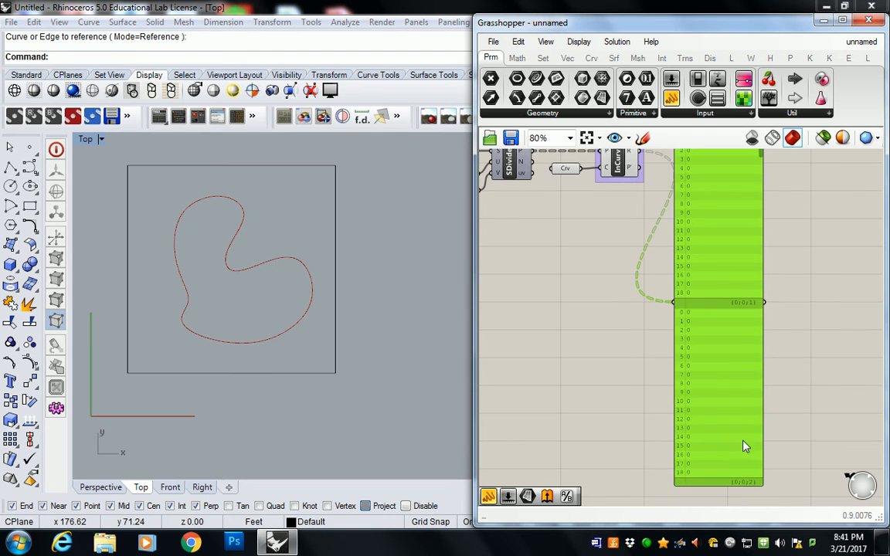
# Examine the relationship values per branch in the panel and delete the panel
pyautogui.scroll(-3, 731, 320)
pyautogui.scroll(3, 731, 312)
pyautogui.scroll(-3, 725, 382)
pyautogui.scroll(3, 719, 272)
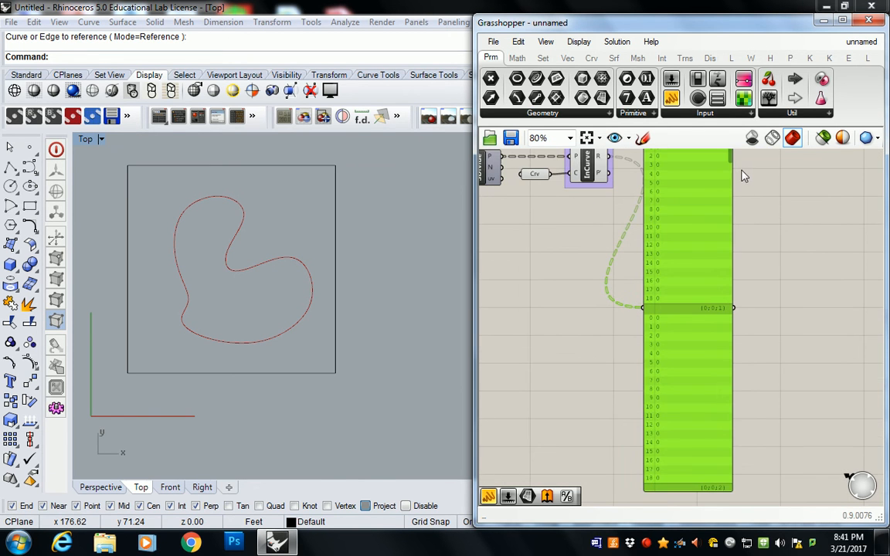
pyautogui.moveTo(732, 164); pyautogui.dragTo(735, 294)
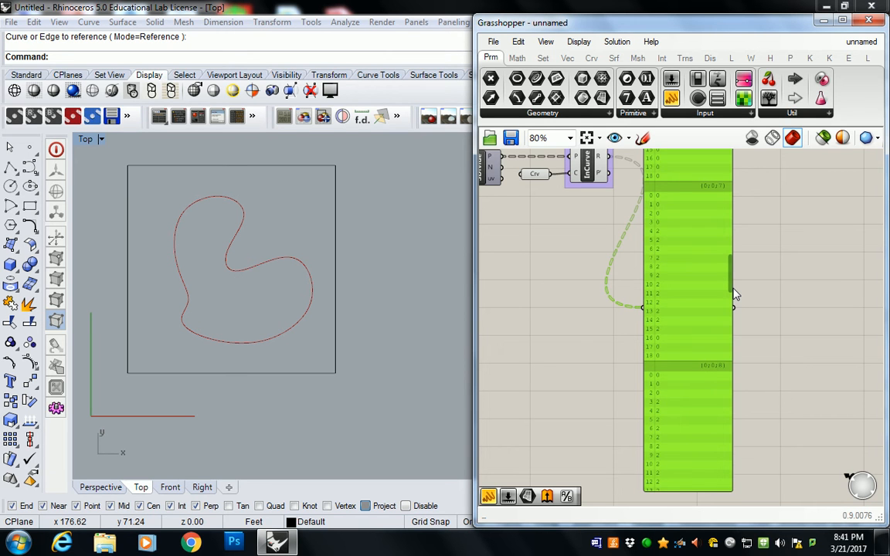
pyautogui.moveTo(530, 244); pyautogui.dragTo(665, 302, button='right')
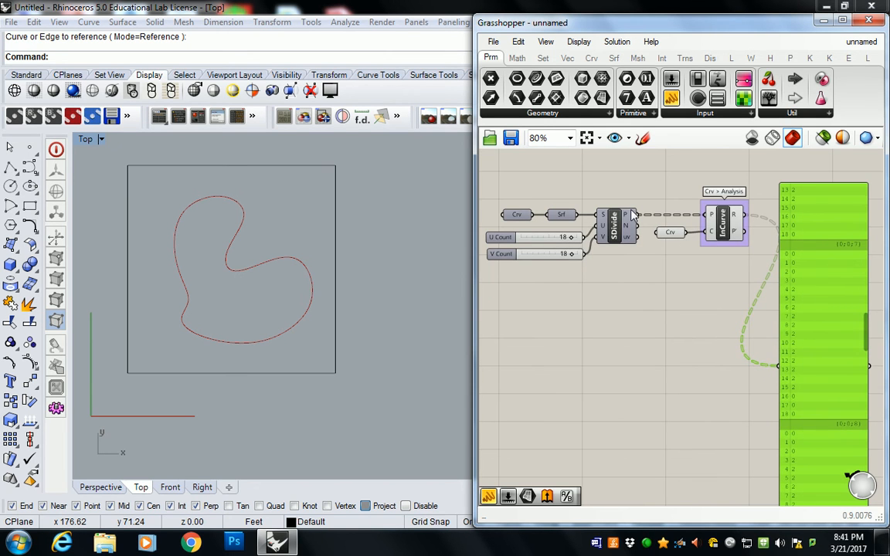
pyautogui.moveTo(631, 215)
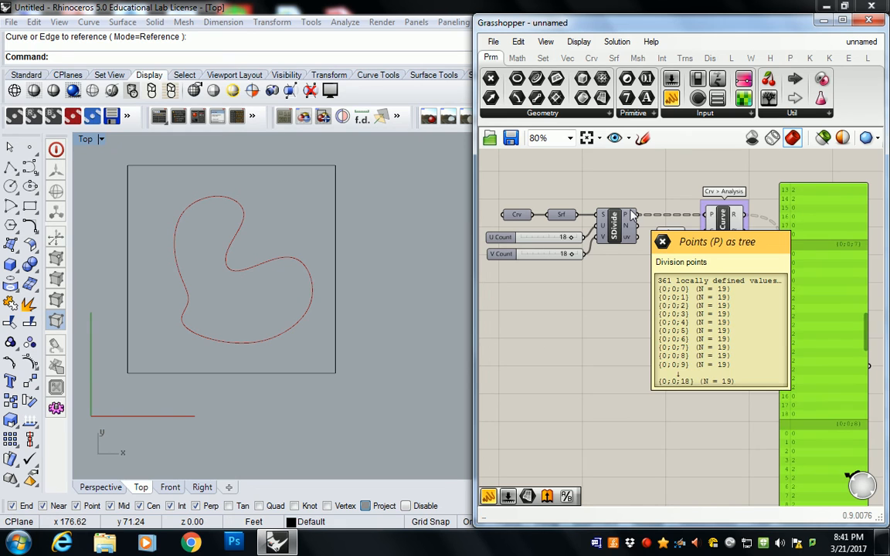
pyautogui.press('Delete')
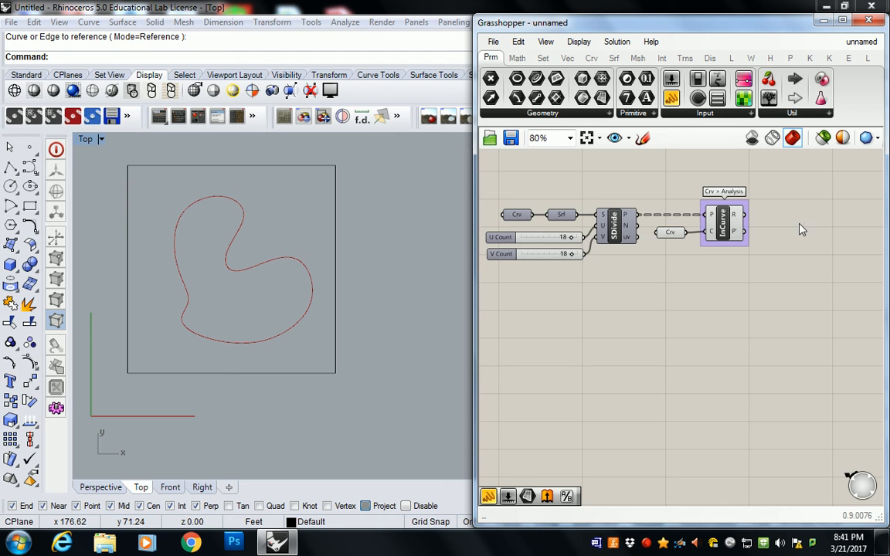
# Flatten the P output of Divide Surface so the division points form a single list
pyautogui.rightClick(632, 221)
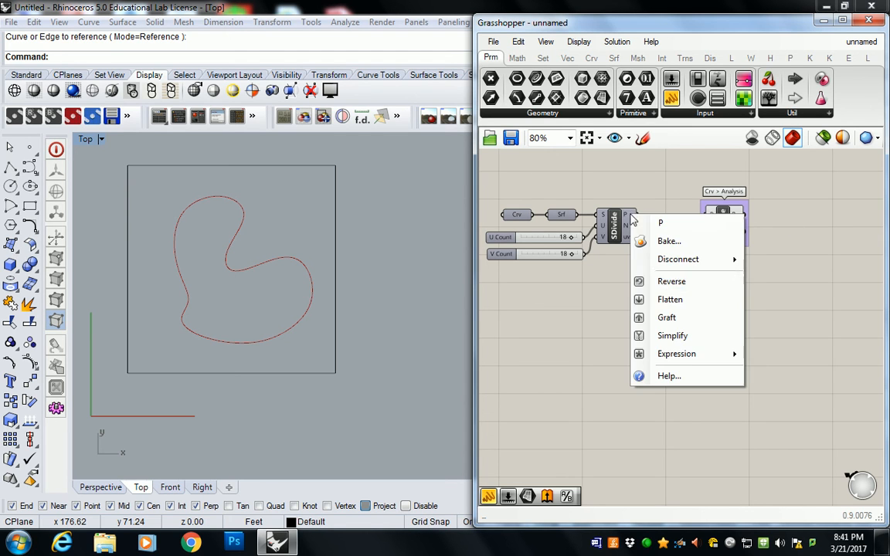
pyautogui.click(670, 300)
pyautogui.moveTo(765, 236); pyautogui.dragTo(744, 240, button='right')
pyautogui.moveTo(711, 223)
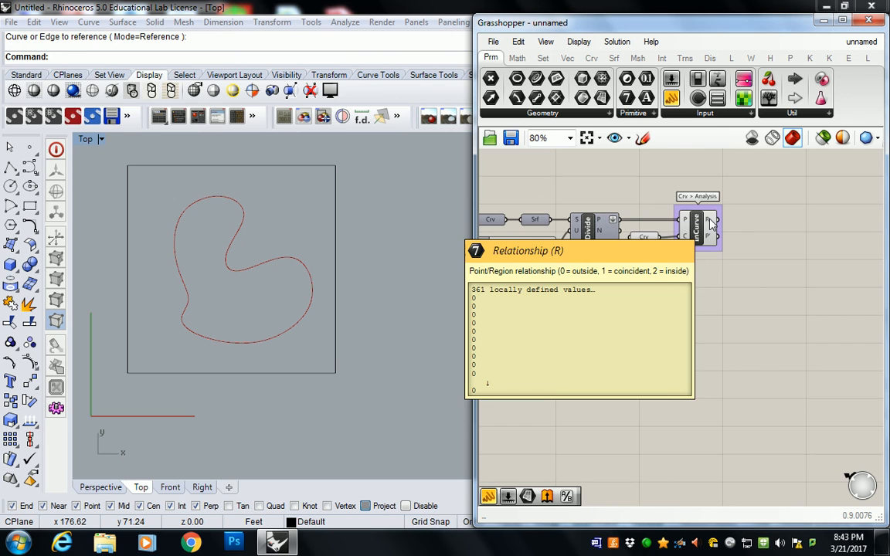
# Add a Larger Than component to the right of Point In Curve and connect the R output to its A input
pyautogui.moveTo(755, 180); pyautogui.dragTo(671, 195, button='right')
pyautogui.scroll(3, 670, 194)
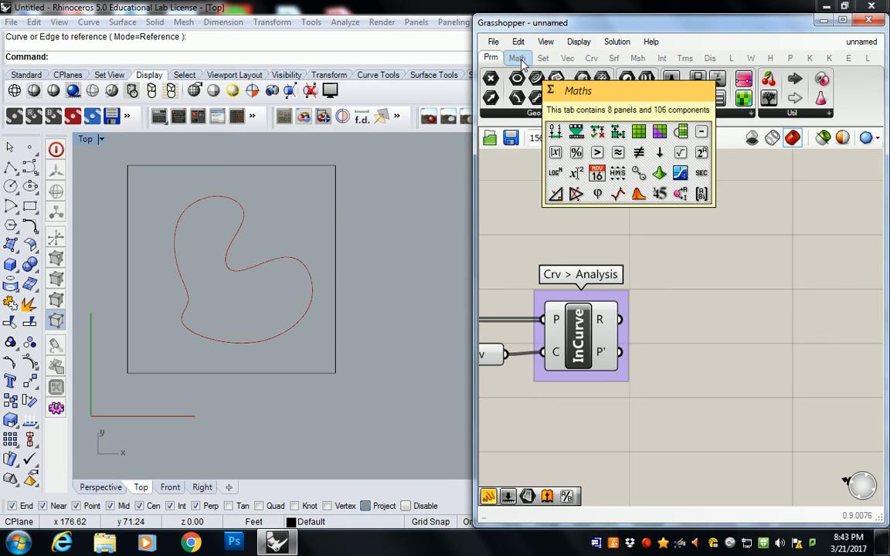
pyautogui.click(517, 58)
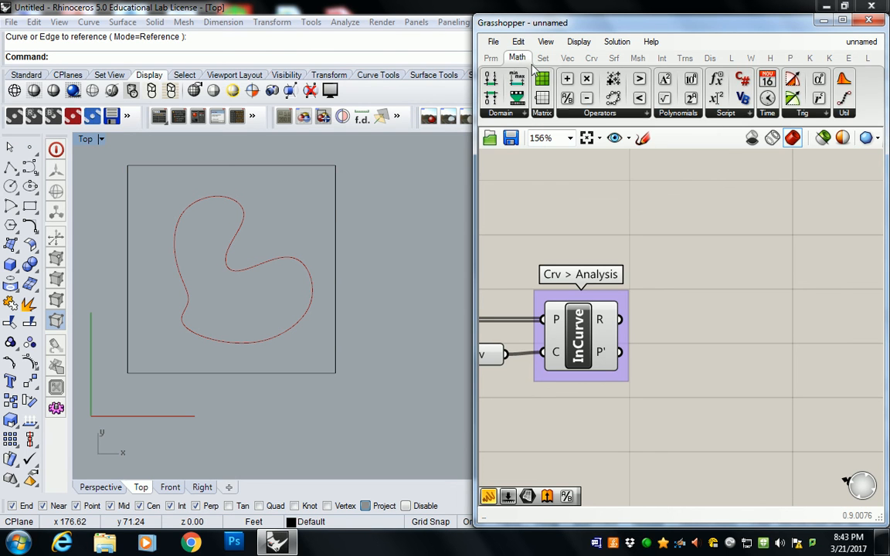
pyautogui.click(600, 115)
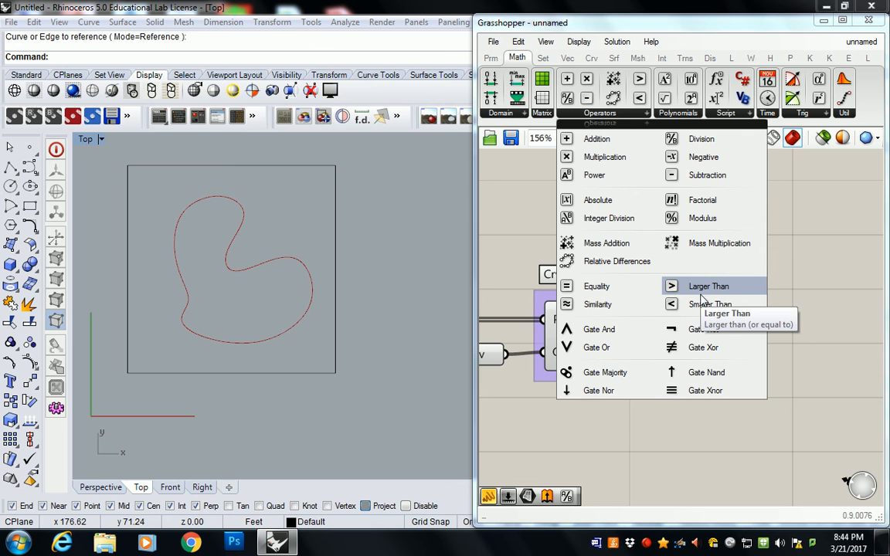
pyautogui.moveTo(702, 300); pyautogui.dragTo(748, 337)
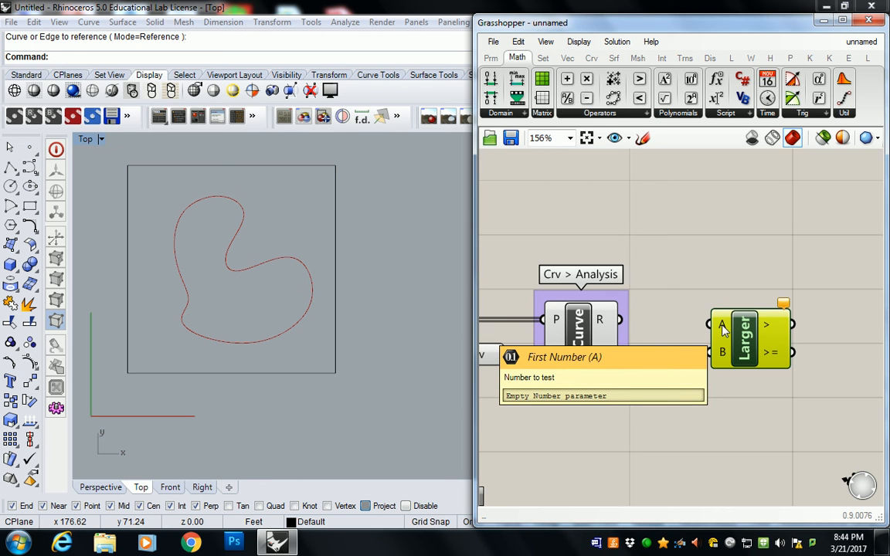
pyautogui.moveTo(624, 321); pyautogui.dragTo(715, 326)
pyautogui.moveTo(745, 343); pyautogui.dragTo(759, 339)
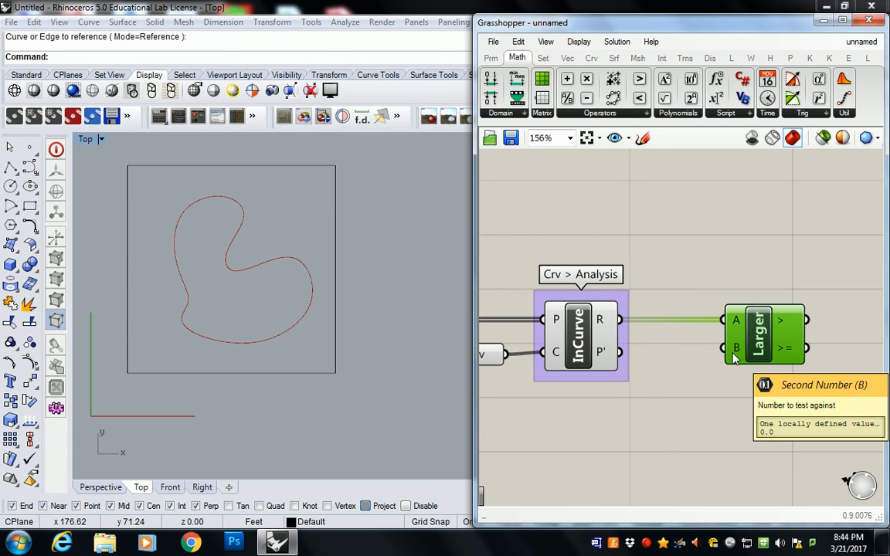
pyautogui.moveTo(782, 329)
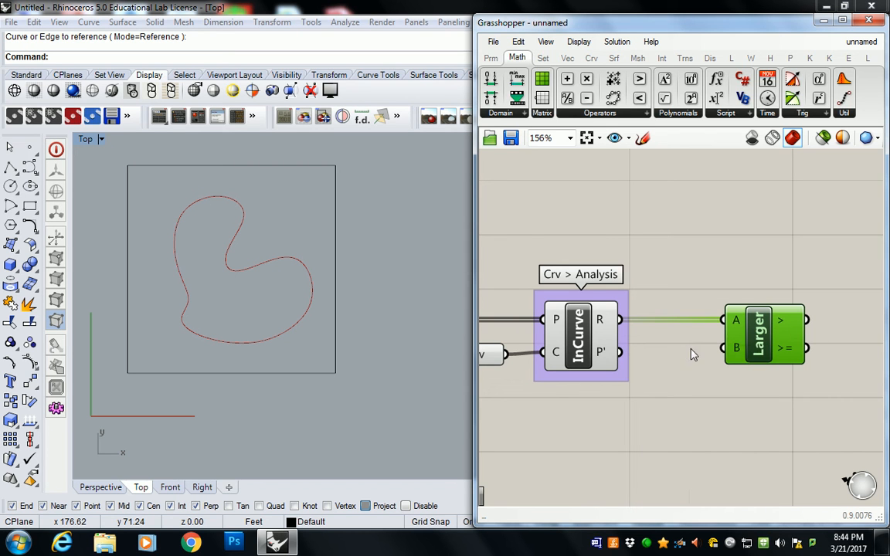
# Add a small panel with the value 1 and connect it to the B input of Larger Than
pyautogui.click(495, 59)
pyautogui.moveTo(672, 97); pyautogui.dragTo(642, 332)
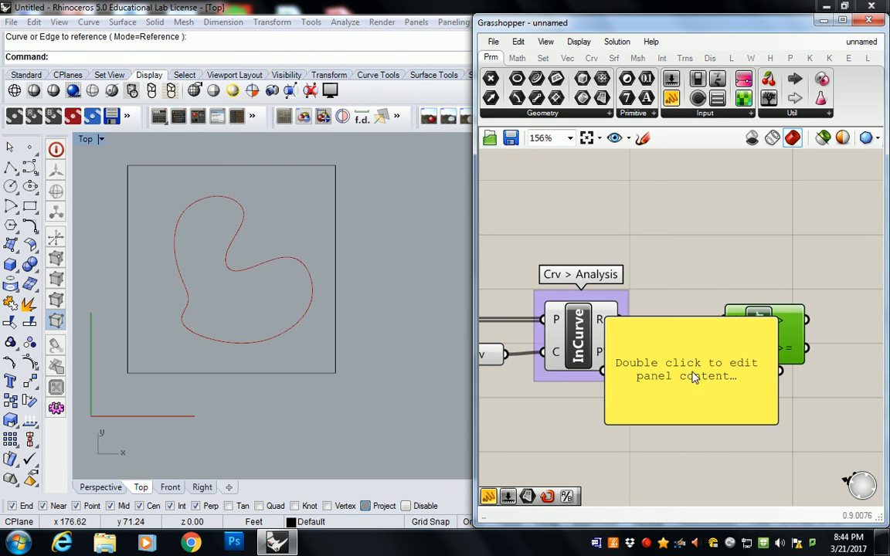
pyautogui.moveTo(768, 421); pyautogui.dragTo(678, 344)
pyautogui.doubleClick(649, 332)
pyautogui.write('1')
pyautogui.click(672, 430)
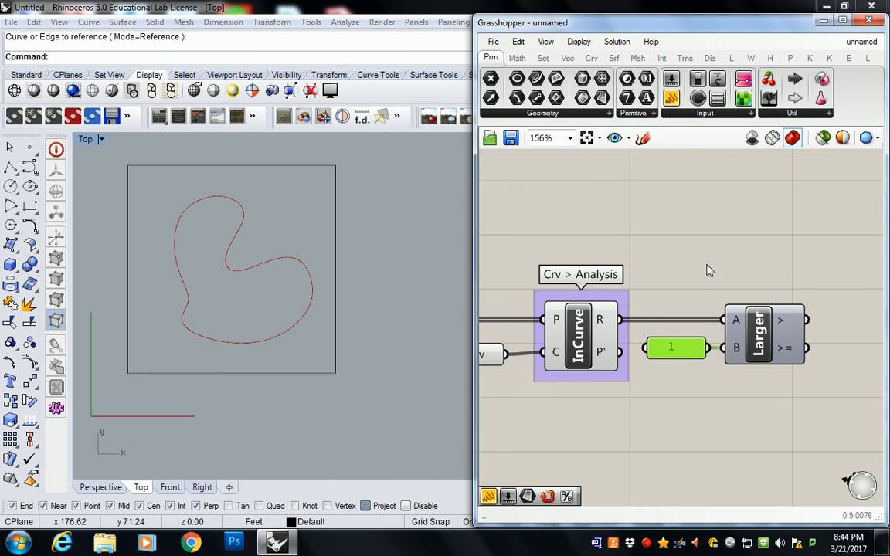
pyautogui.click(705, 271)
# Add a panel above and to the right of Larger Than and connect the > output to it
pyautogui.click(676, 105)
pyautogui.click(830, 254)
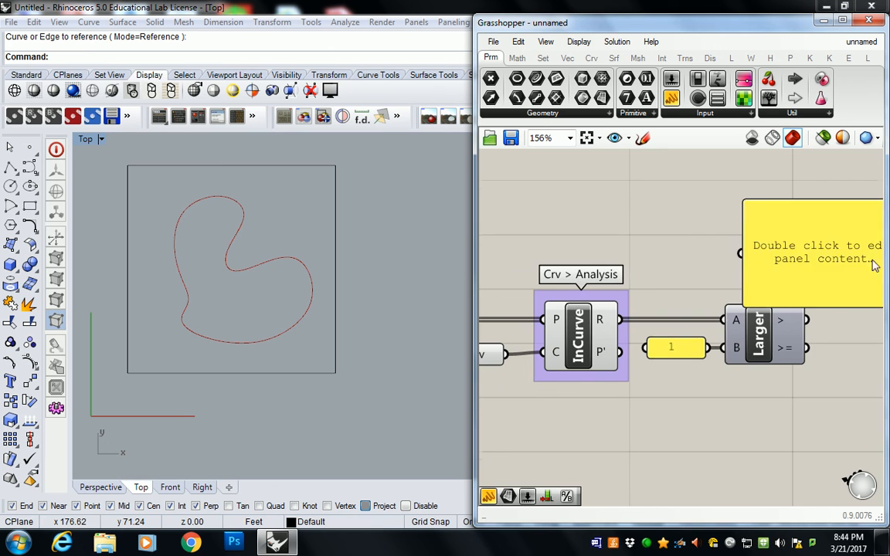
pyautogui.moveTo(831, 258); pyautogui.dragTo(626, 295, button='right')
pyautogui.moveTo(626, 300); pyautogui.dragTo(740, 287)
pyautogui.moveTo(602, 358); pyautogui.dragTo(650, 277)
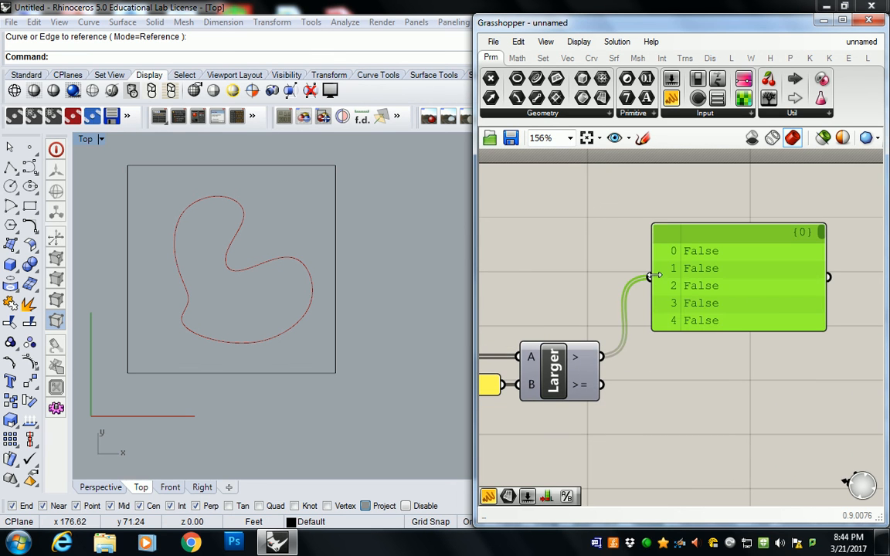
# Add a second panel aligned below the first and connect the >= output of Larger Than to it
pyautogui.click(672, 98)
pyautogui.click(719, 437)
pyautogui.moveTo(719, 437); pyautogui.dragTo(730, 427)
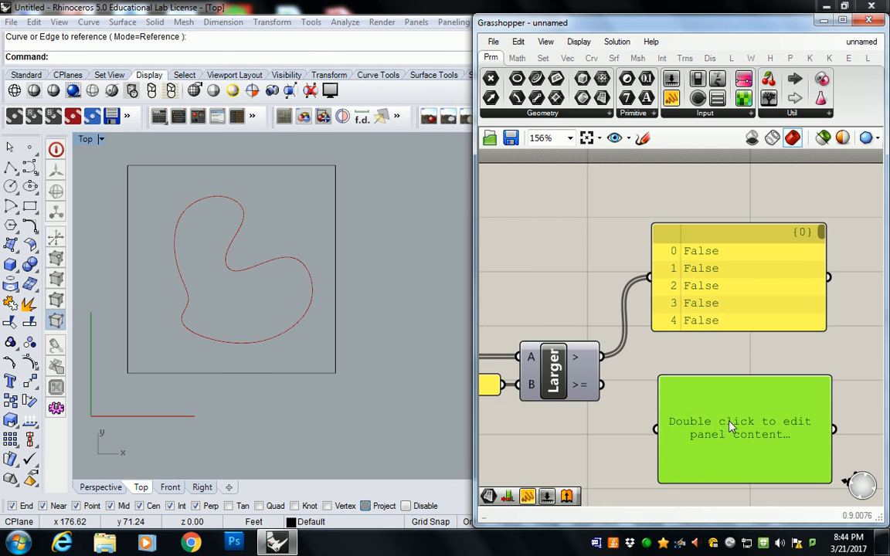
pyautogui.moveTo(601, 384); pyautogui.dragTo(657, 429)
pyautogui.scroll(-3, 726, 325)
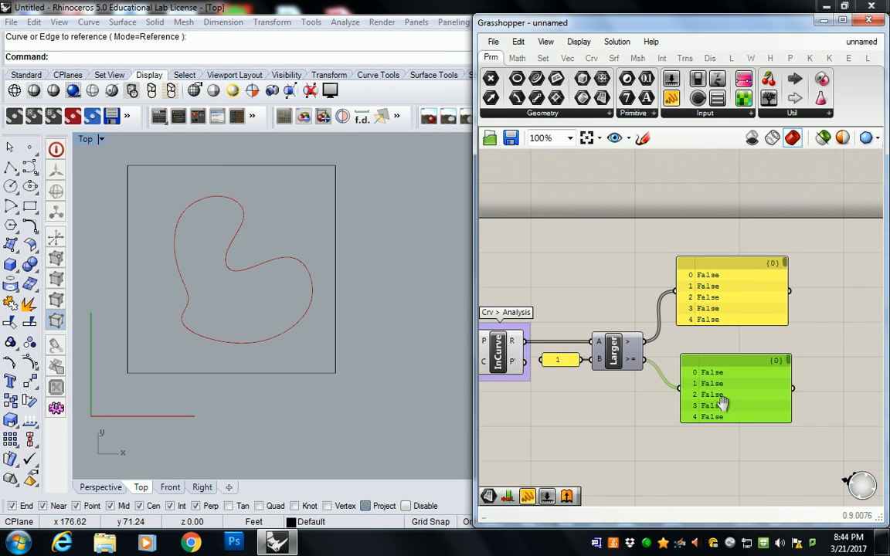
pyautogui.moveTo(720, 346); pyautogui.dragTo(715, 348)
pyautogui.moveTo(710, 344); pyautogui.dragTo(717, 345, button='right')
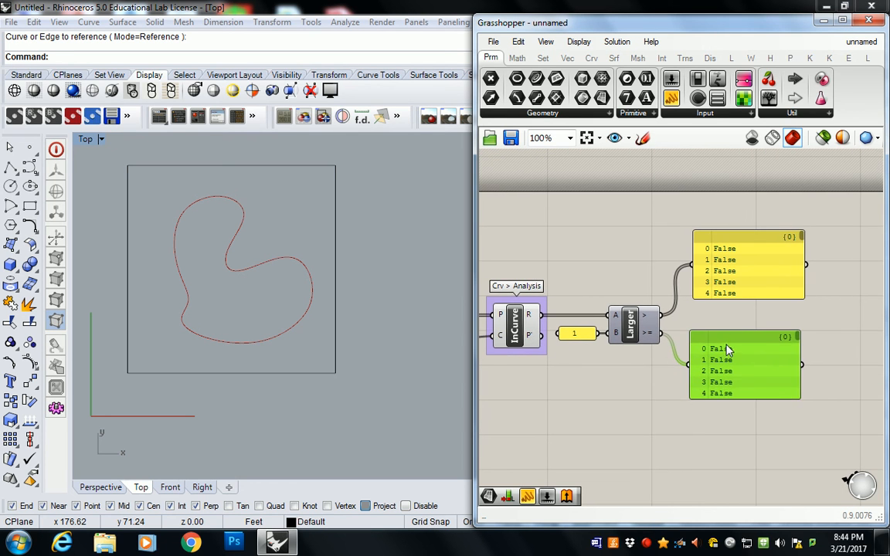
pyautogui.click(725, 311)
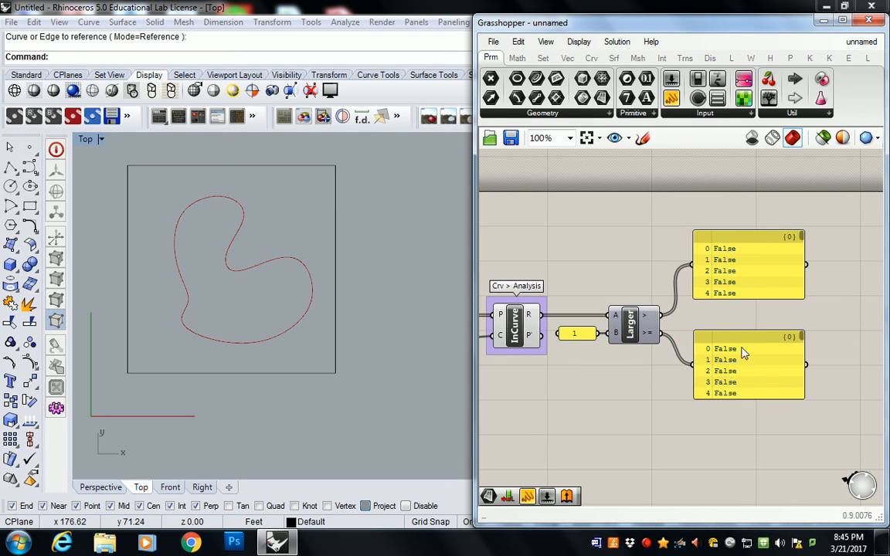
# Stretch both result panels taller and move the > panel to the right of the >= panel
pyautogui.moveTo(742, 399); pyautogui.dragTo(741, 518)
pyautogui.moveTo(746, 442); pyautogui.dragTo(731, 375, button='right')
pyautogui.moveTo(740, 227); pyautogui.dragTo(732, 280, button='right')
pyautogui.click(737, 279)
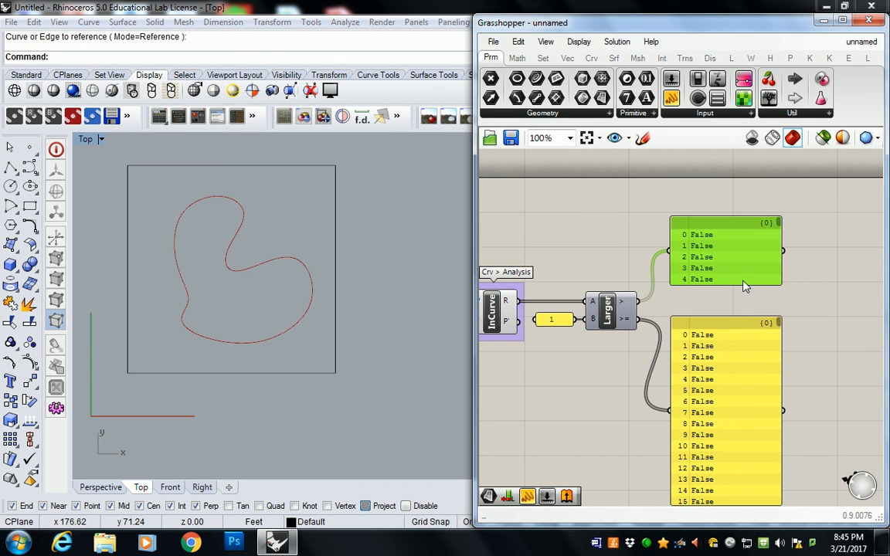
pyautogui.moveTo(737, 284); pyautogui.dragTo(740, 373)
pyautogui.moveTo(724, 225); pyautogui.dragTo(843, 205)
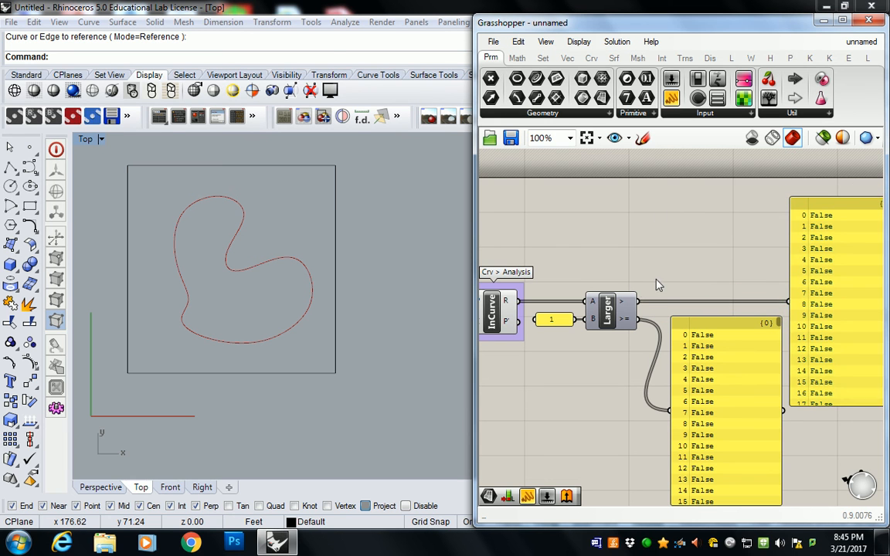
# Check the inputs and outputs of Larger Than and delete the panel on its >= output
pyautogui.moveTo(577, 307); pyautogui.dragTo(618, 289, button='right')
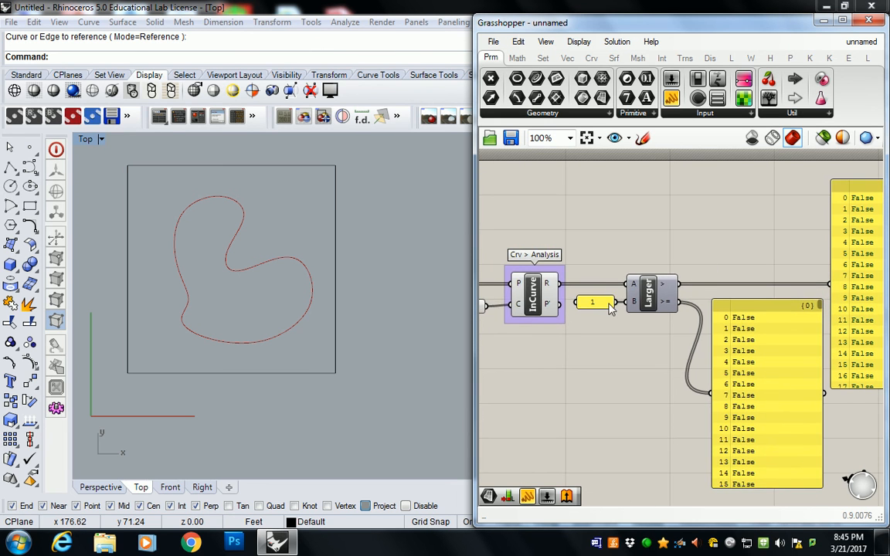
pyautogui.moveTo(634, 308)
pyautogui.moveTo(669, 290)
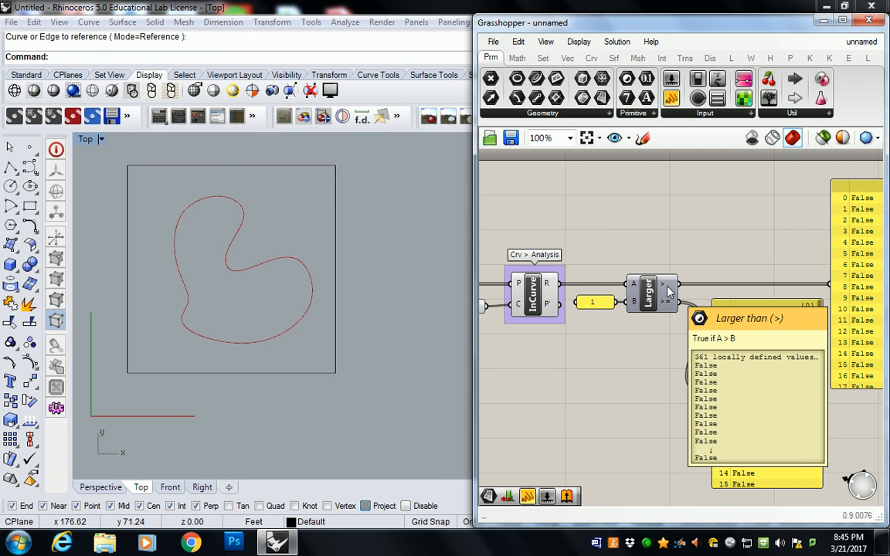
pyautogui.moveTo(668, 308)
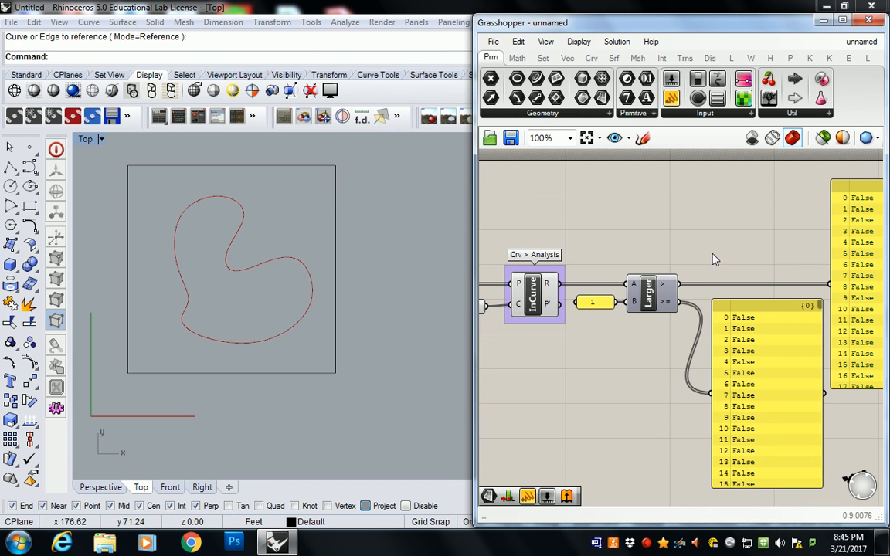
pyautogui.click(738, 334)
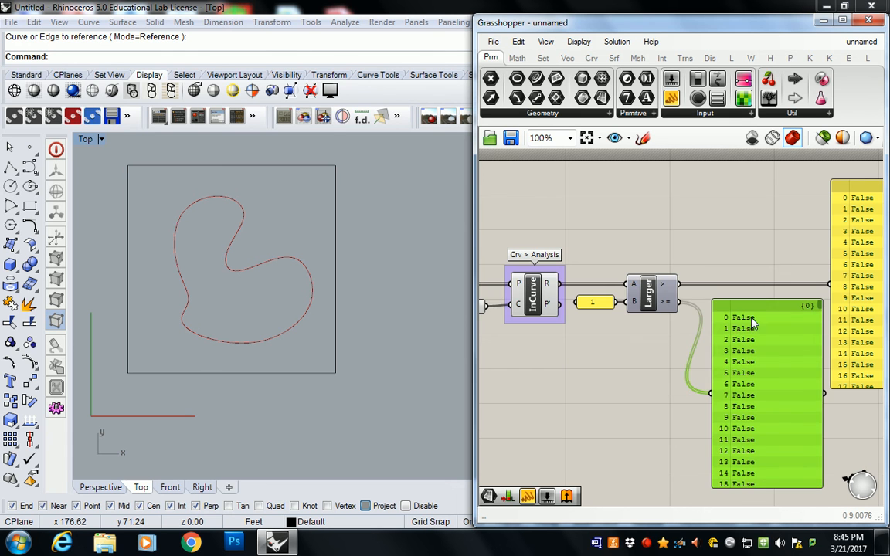
pyautogui.press('Delete')
pyautogui.moveTo(842, 299); pyautogui.dragTo(745, 304, button='right')
pyautogui.moveTo(625, 263); pyautogui.dragTo(741, 265, button='right')
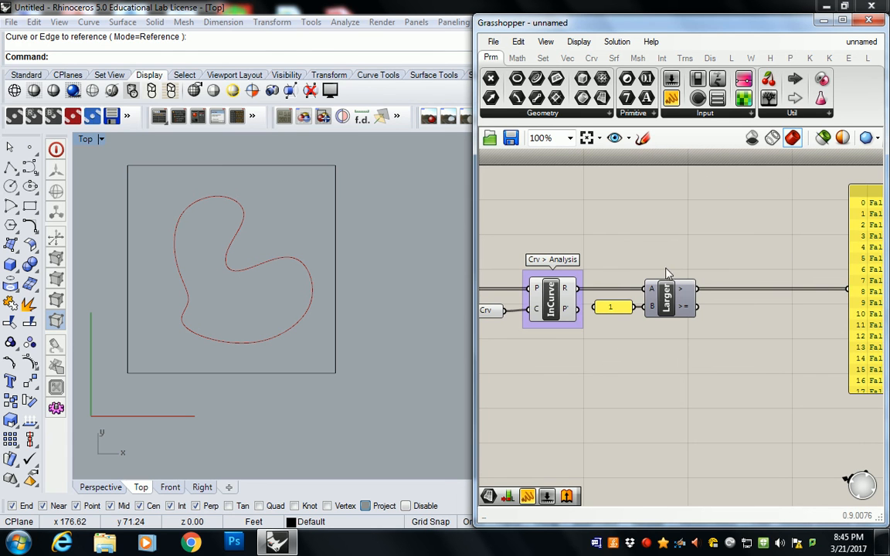
pyautogui.click(641, 543)
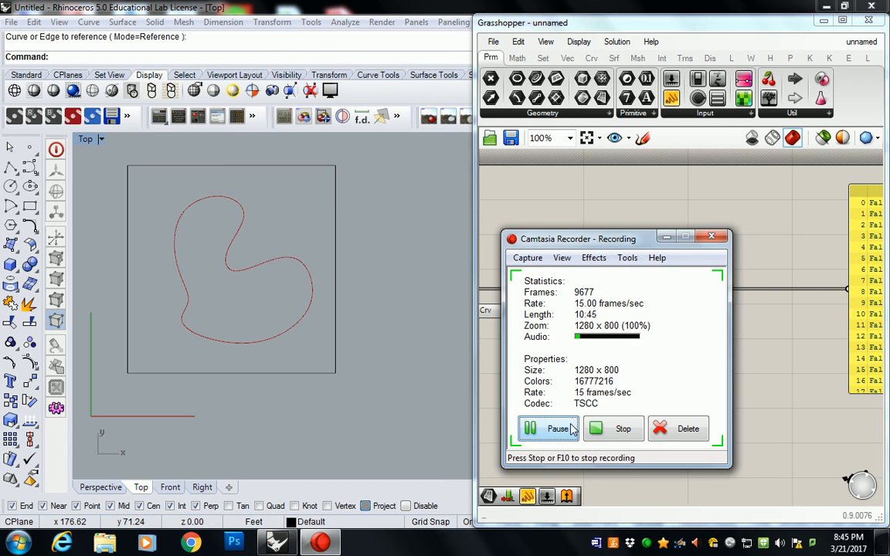
pyautogui.click(555, 483)
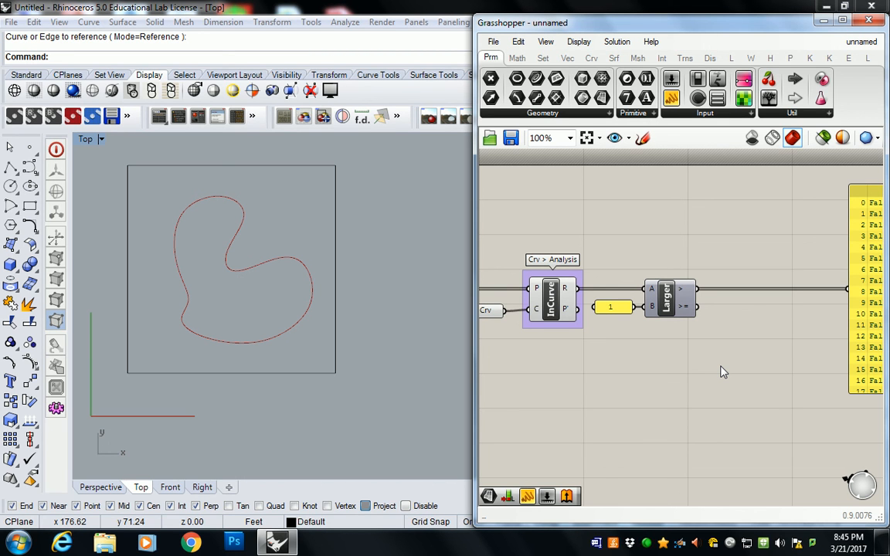
# Move the panel on the > output closer to the Larger Than component
pyautogui.moveTo(721, 366); pyautogui.dragTo(640, 361, button='right')
pyautogui.moveTo(801, 190); pyautogui.dragTo(682, 196)
pyautogui.moveTo(605, 288)
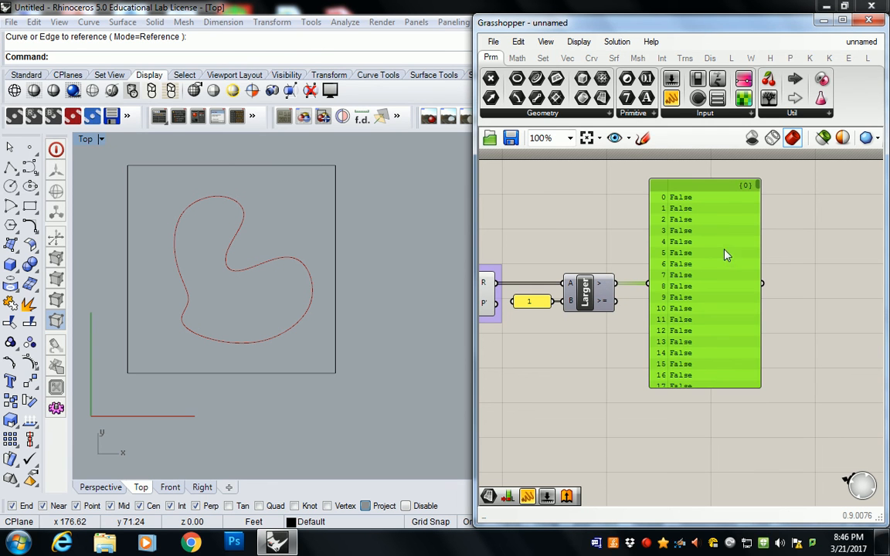
# Look through the True/False list in the panel on Larger Than's > output and delete the panel
pyautogui.moveTo(758, 189); pyautogui.dragTo(757, 270)
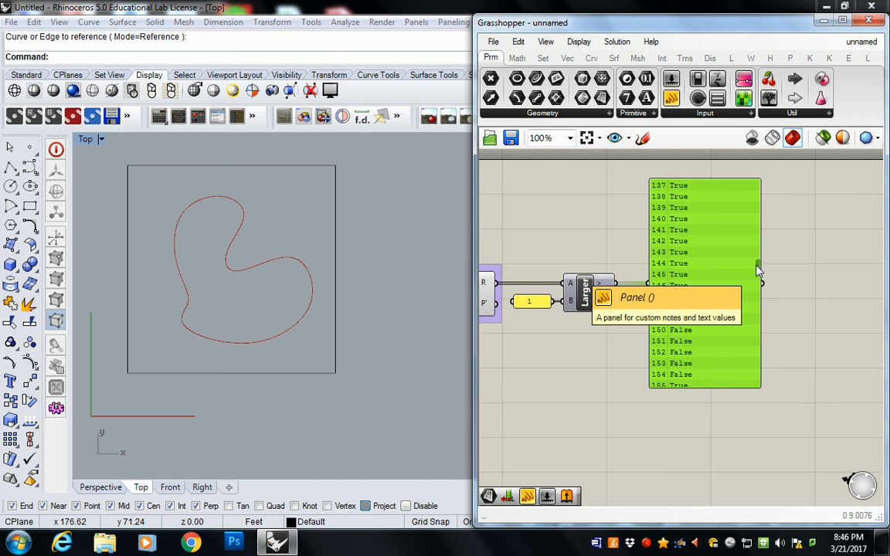
pyautogui.press('Delete')
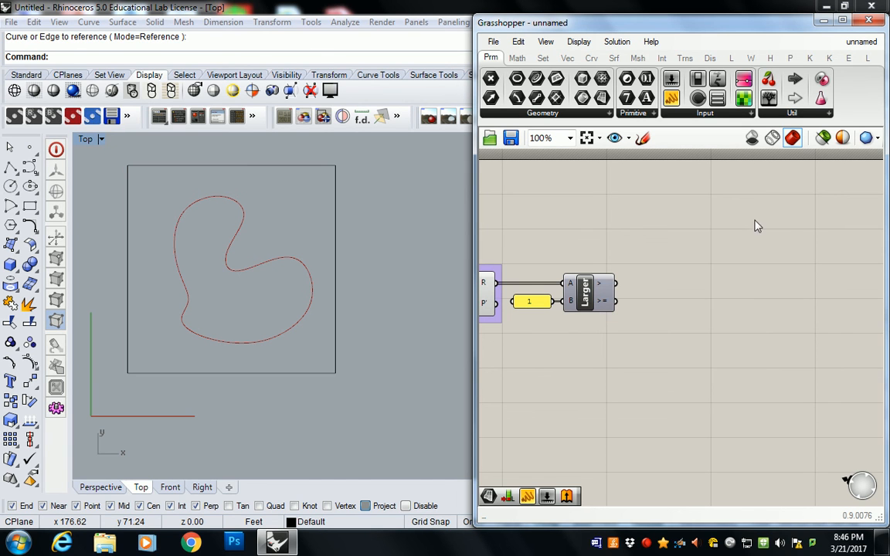
# Add a Dispatch component to the right of Larger Than and move it above the Larger Than row
pyautogui.click(544, 58)
pyautogui.click(564, 114)
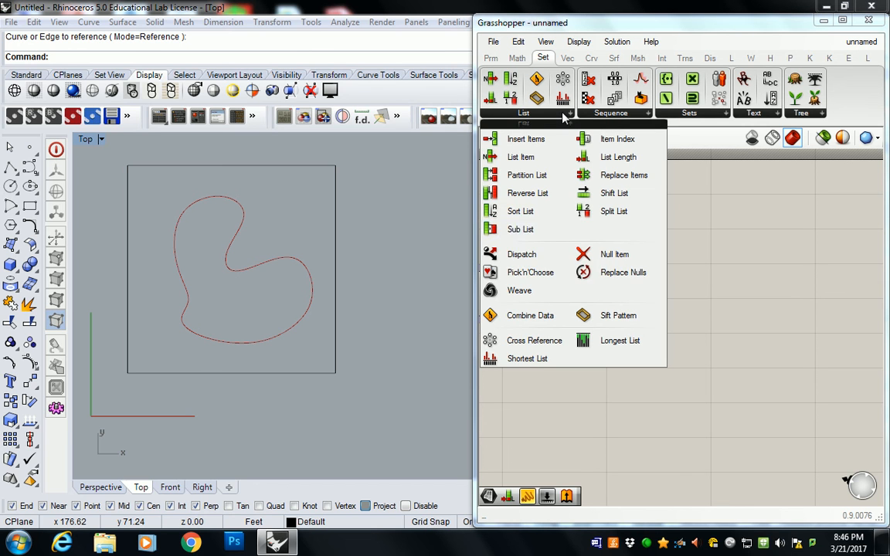
pyautogui.click(524, 254)
pyautogui.click(682, 298)
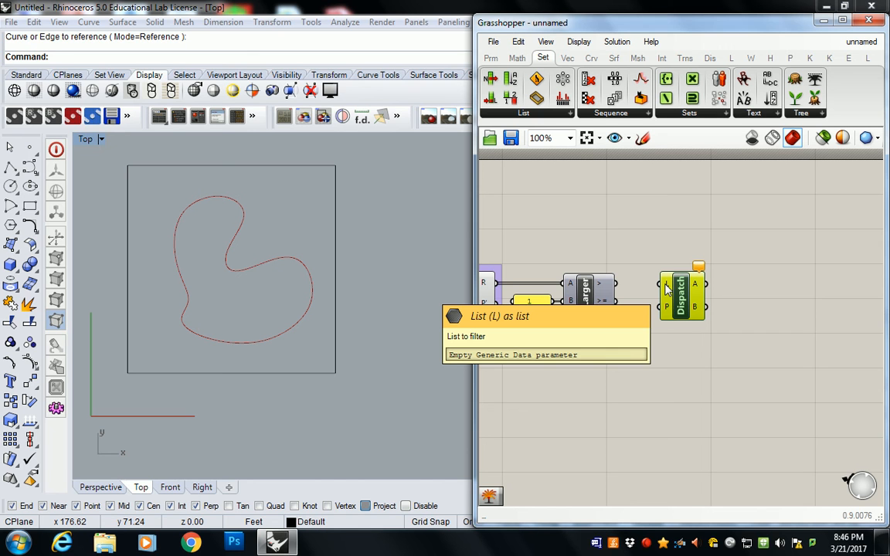
pyautogui.moveTo(662, 281); pyautogui.dragTo(738, 281, button='right')
pyautogui.moveTo(744, 295); pyautogui.dragTo(735, 239)
pyautogui.moveTo(624, 246); pyautogui.dragTo(725, 265, button='right')
pyautogui.click(832, 244)
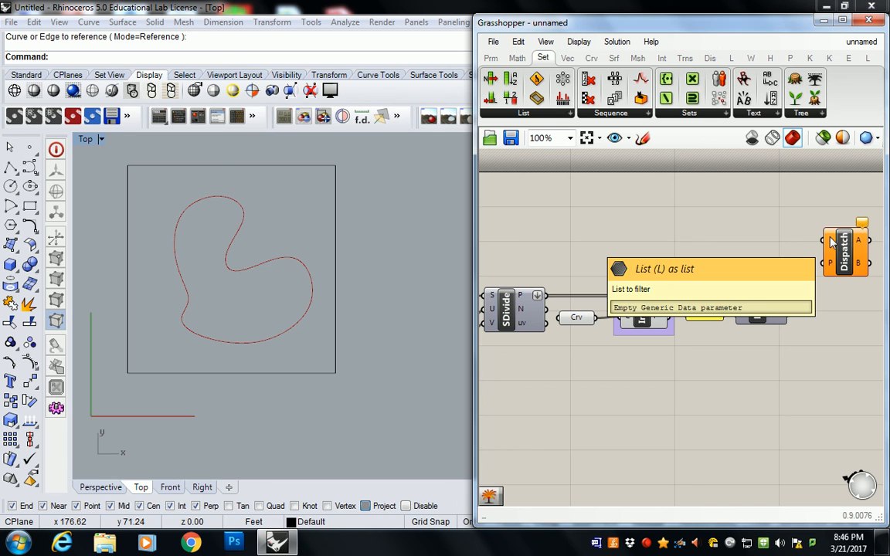
# Move the Crv, InCurve, 1 panel and Larger Than components down together, and lower Dispatch to line up with SDivide
pyautogui.moveTo(775, 234); pyautogui.dragTo(611, 371)
pyautogui.moveTo(639, 309); pyautogui.dragTo(639, 363)
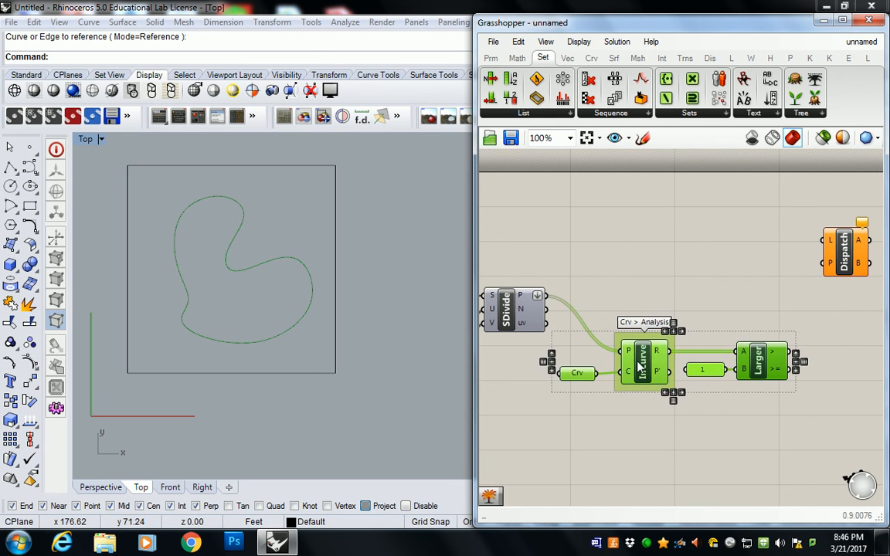
pyautogui.moveTo(850, 260); pyautogui.dragTo(848, 299)
pyautogui.click(772, 297)
# Connect the P output of SDivide to Dispatch's L input and the > output of Larger Than to its P input
pyautogui.moveTo(550, 300); pyautogui.dragTo(841, 307)
pyautogui.moveTo(815, 354); pyautogui.dragTo(758, 351, button='right')
pyautogui.click(739, 333)
pyautogui.moveTo(738, 357); pyautogui.dragTo(769, 316)
pyautogui.click(778, 318)
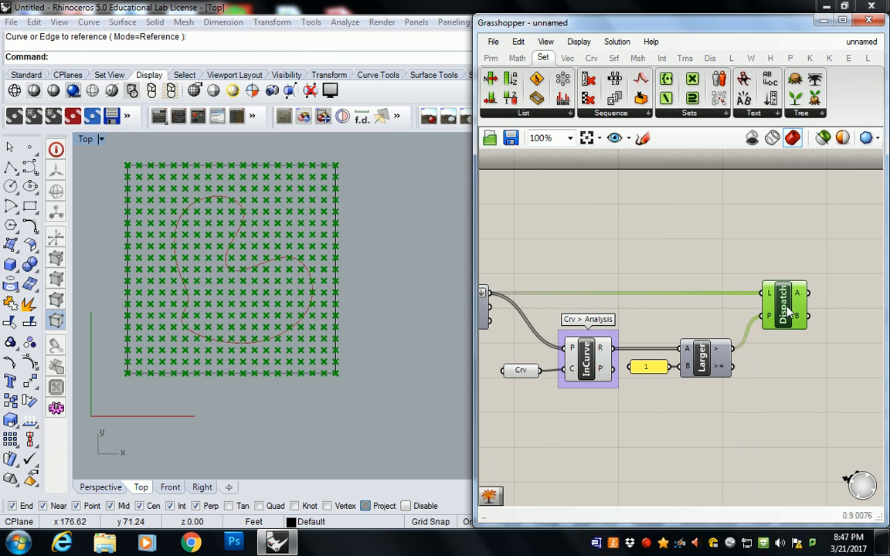
pyautogui.click(734, 259)
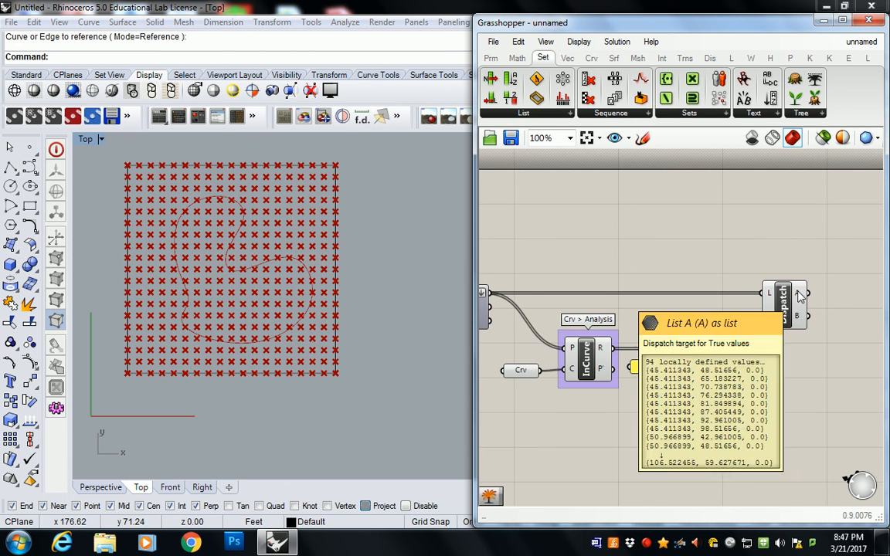
# Add a Point parameter beside Dispatch, connect Dispatch's A output to it, and select it to highlight its points
pyautogui.moveTo(819, 256); pyautogui.dragTo(716, 253, button='right')
pyautogui.click(490, 58)
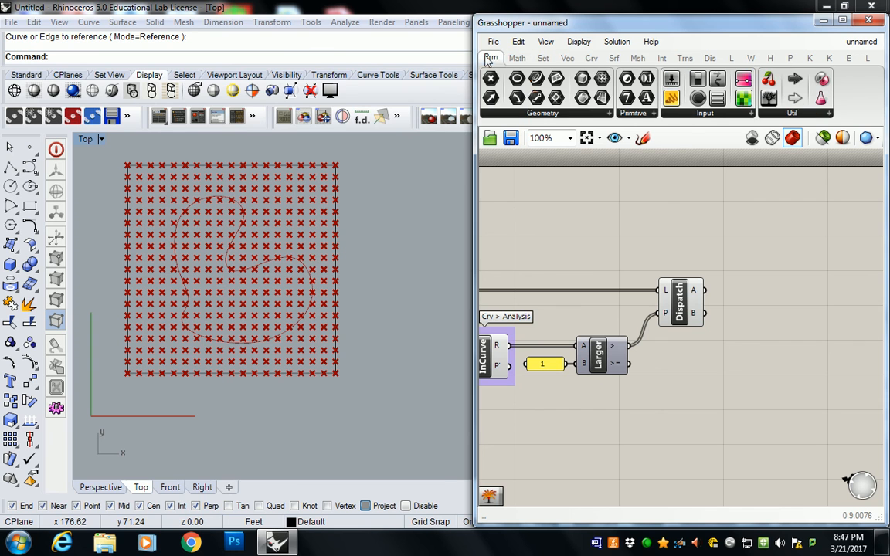
pyautogui.moveTo(492, 80); pyautogui.dragTo(738, 280)
pyautogui.click(686, 302)
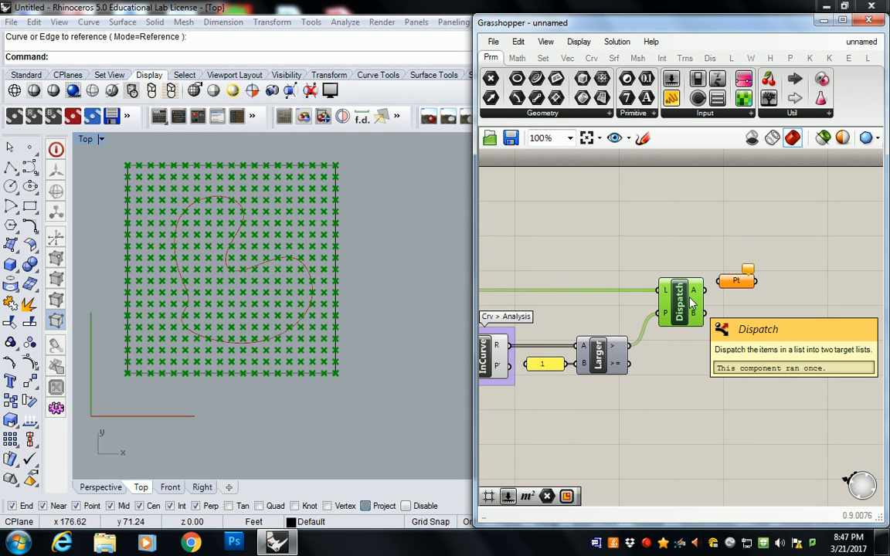
pyautogui.moveTo(701, 291); pyautogui.dragTo(722, 282)
pyautogui.click(737, 283)
pyautogui.moveTo(738, 284)
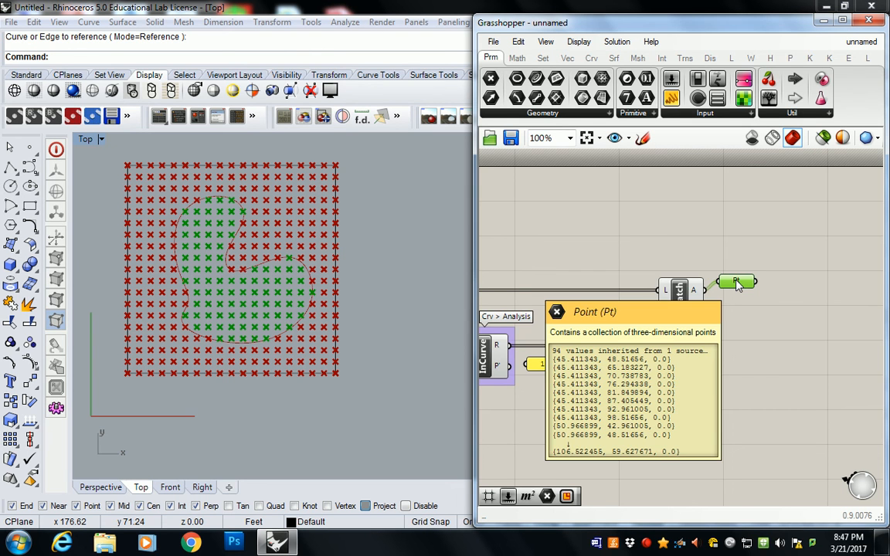
# Widen the Grasshopper window and fit the whole definition, from the first Crv to the Point parameter, in view
pyautogui.moveTo(703, 232); pyautogui.dragTo(785, 215, button='right')
pyautogui.scroll(-2, 819, 217)
pyautogui.moveTo(475, 289); pyautogui.dragTo(276, 285)
pyautogui.moveTo(433, 250); pyautogui.dragTo(570, 234, button='right')
pyautogui.scroll(1, 570, 235)
pyautogui.scroll(-1, 618, 241)
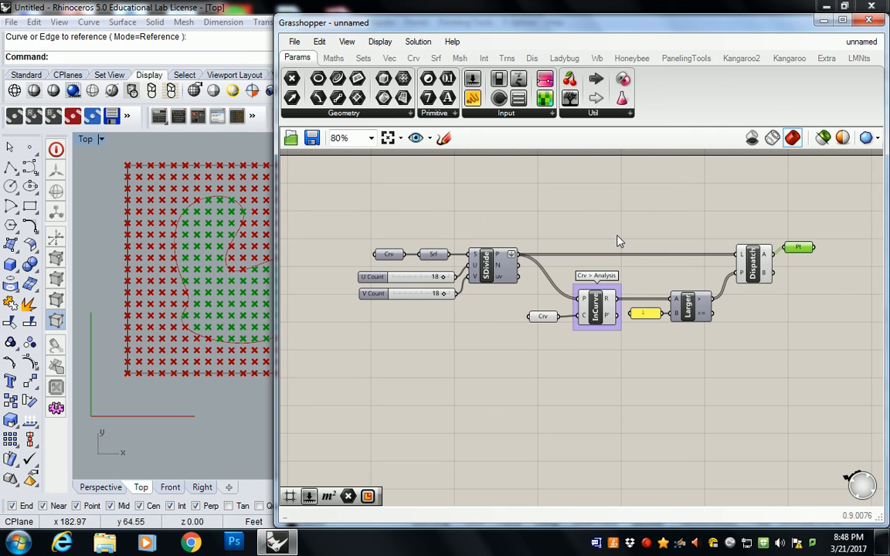
pyautogui.click(648, 544)
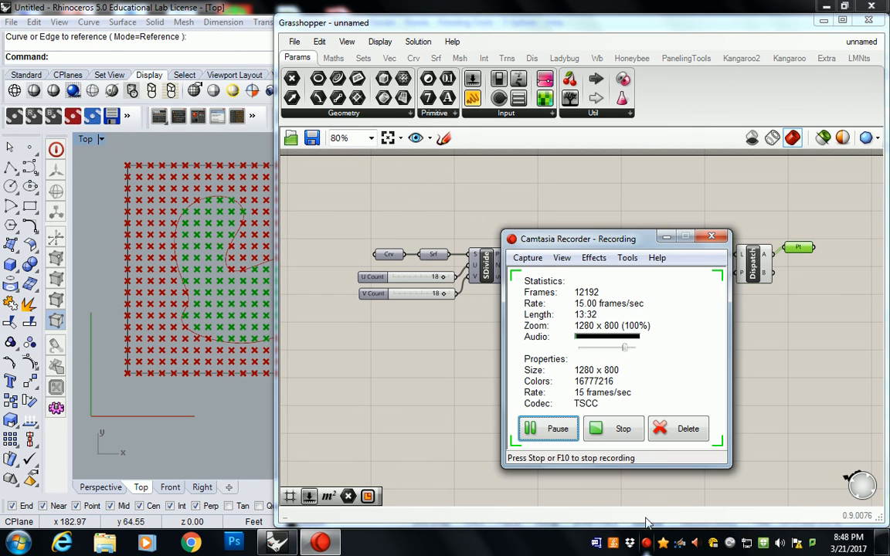